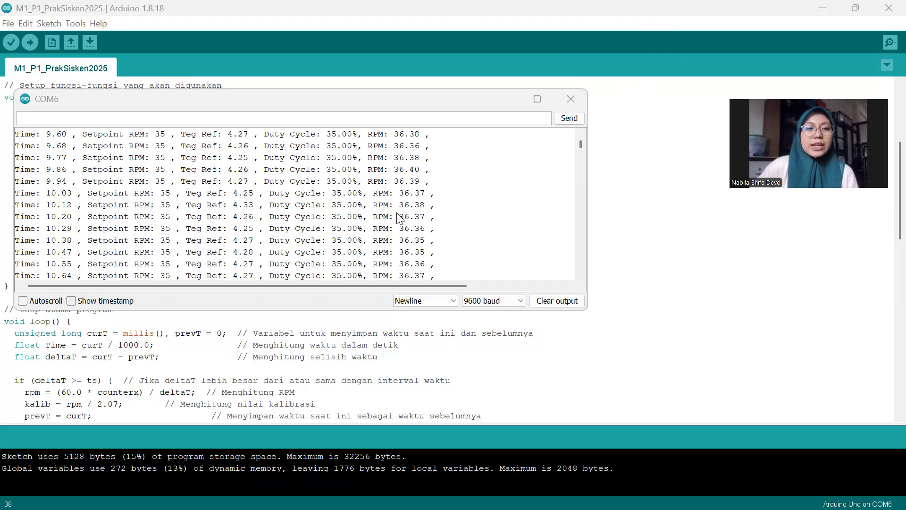
# Step: Copy the serial monitor readings from Time 0.02 through Time 10.03
pyautogui.scroll(7, 533, 222)
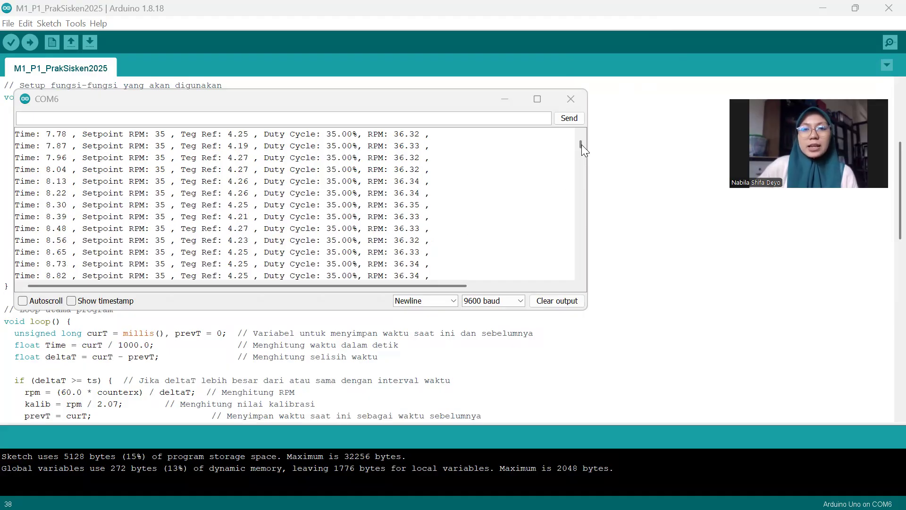
pyautogui.click(456, 285)
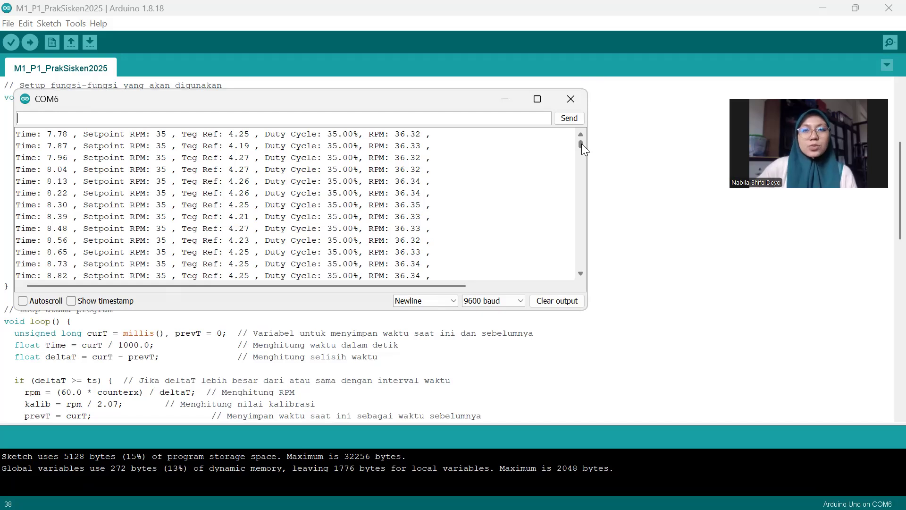
pyautogui.scroll(-5, 583, 142)
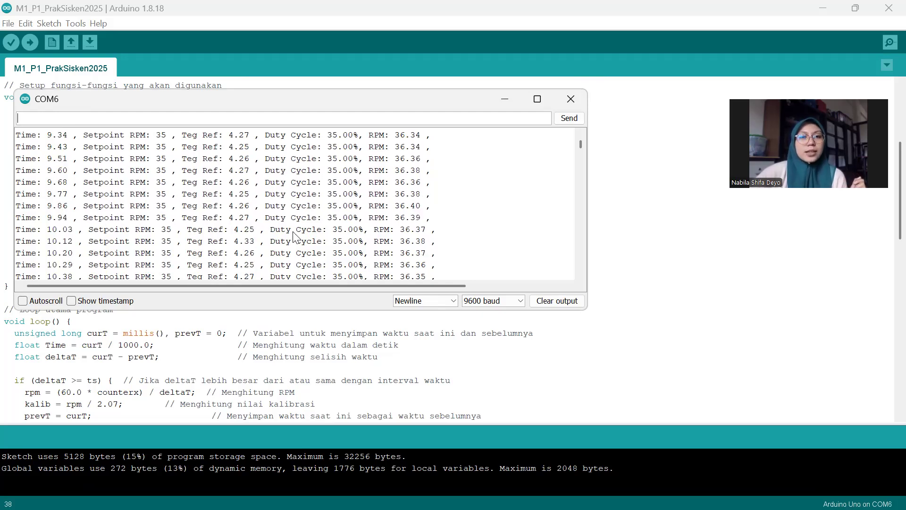
pyautogui.moveTo(441, 229); pyautogui.dragTo(17, 174)
pyautogui.hotkey('ctrl', 'c')
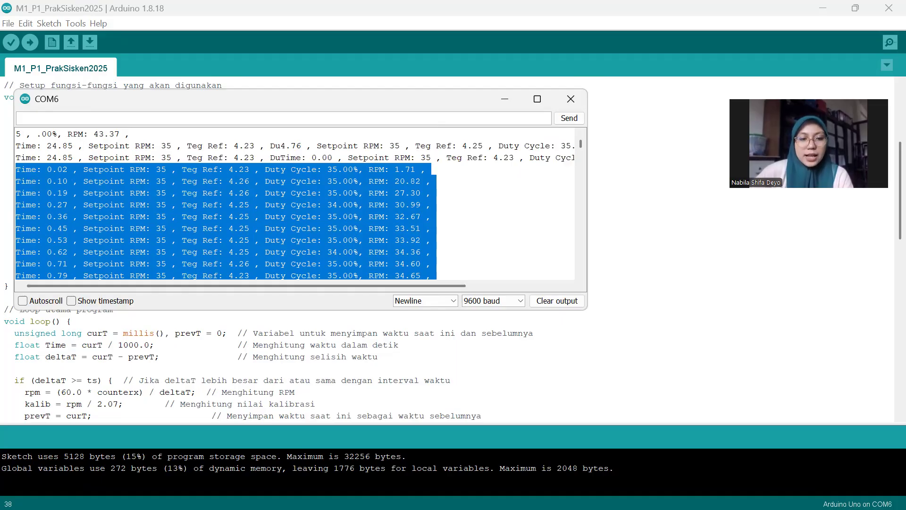
# Step: Switch to Excel, create a blank workbook, and paste the copied readings starting at cell C3
pyautogui.press('super')
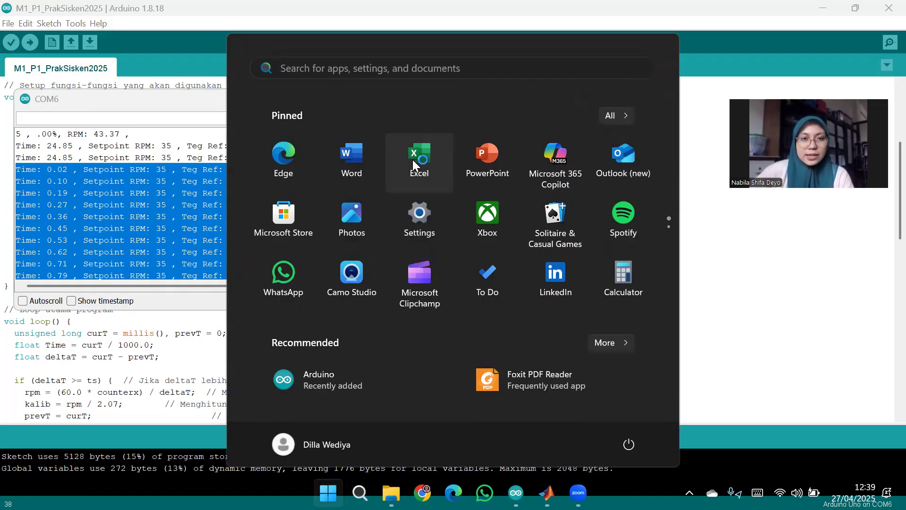
pyautogui.press('super')
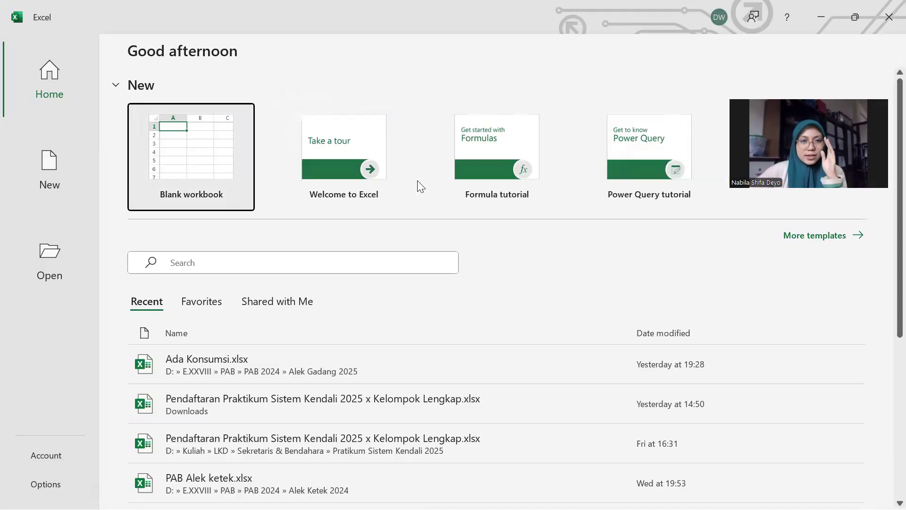
pyautogui.click(196, 187)
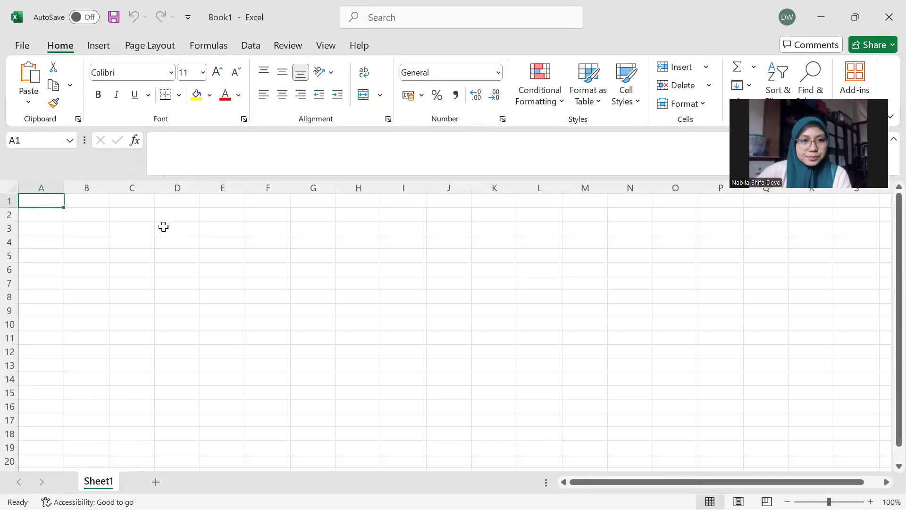
pyautogui.click(130, 229)
pyautogui.hotkey('ctrl', 'v')
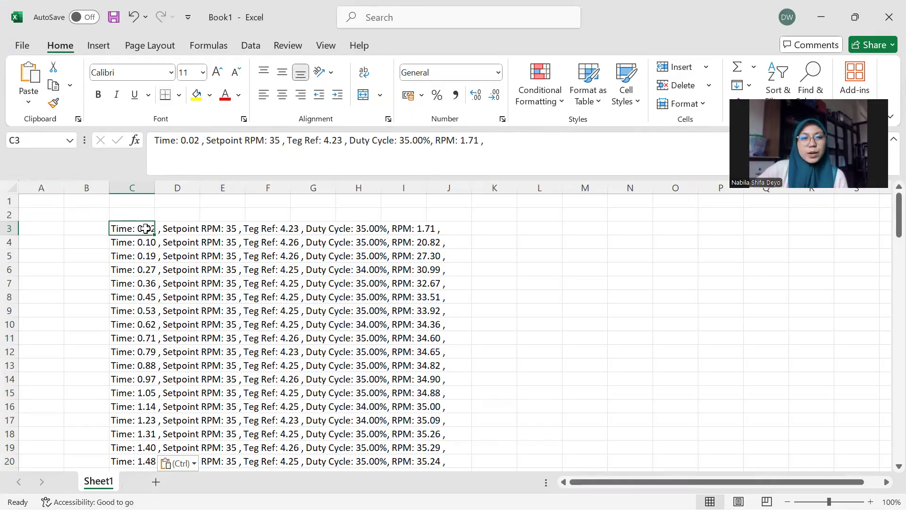
pyautogui.click(122, 245)
pyautogui.click(145, 282)
# Step: Split column C with fixed-width Text to Columns, removing the extra breaks inside the labels so each value gets its own column
pyautogui.click(142, 178)
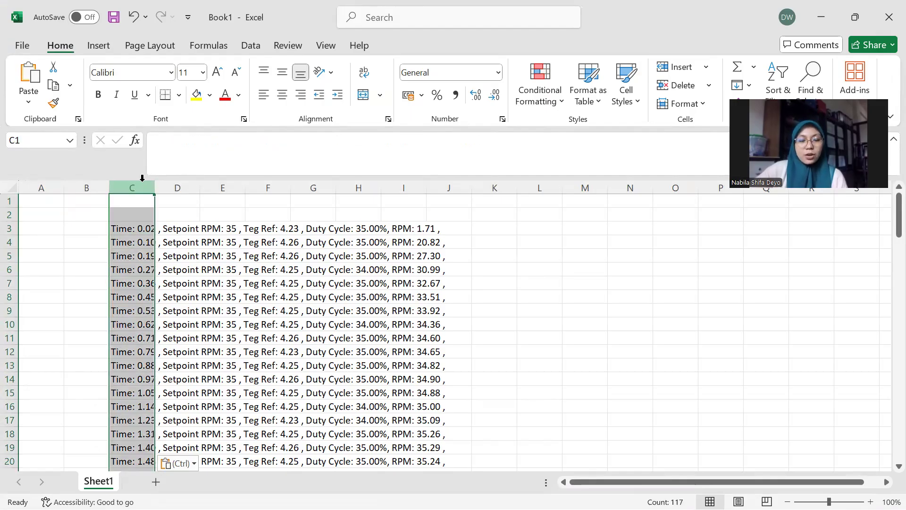
pyautogui.click(248, 46)
pyautogui.click(573, 94)
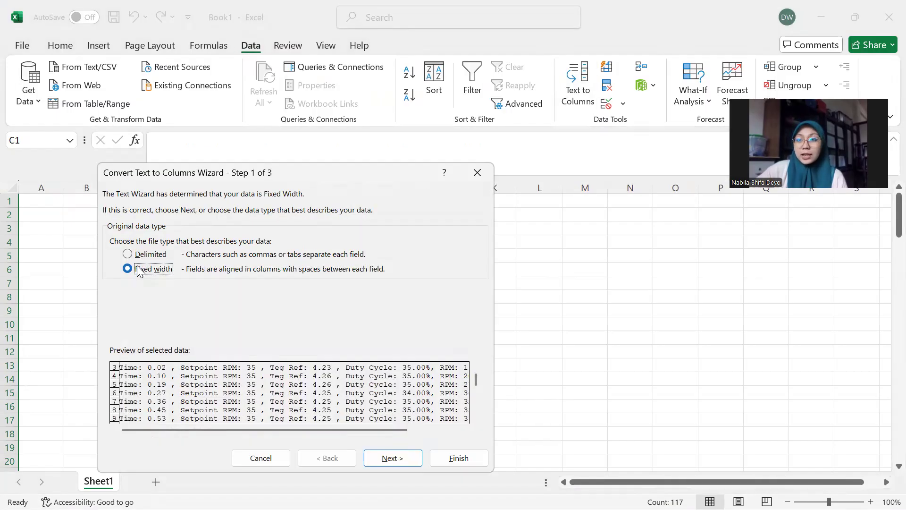
pyautogui.click(398, 466)
pyautogui.click(134, 380)
pyautogui.click(161, 383)
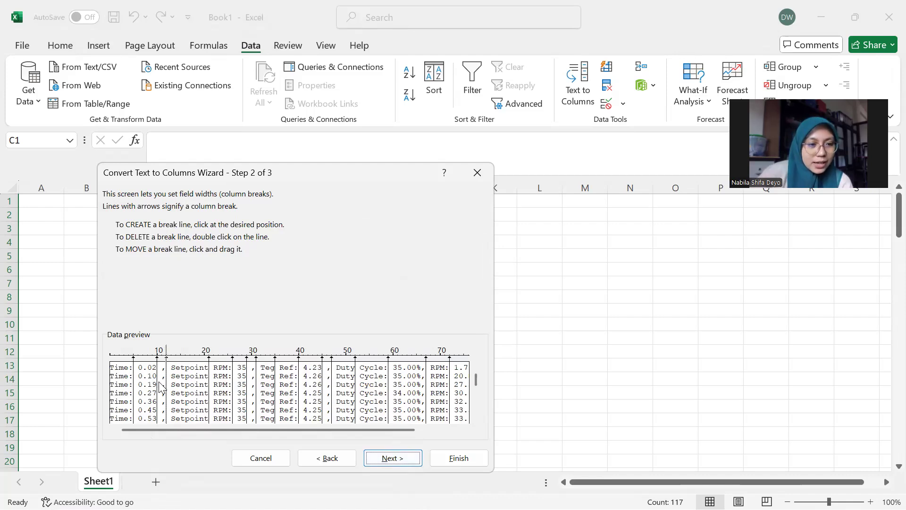
pyautogui.moveTo(154, 386); pyautogui.dragTo(422, 402)
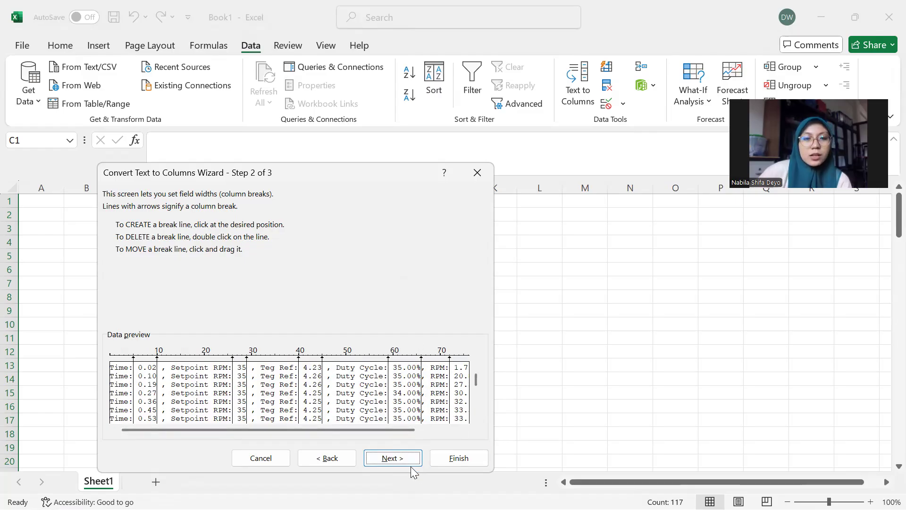
pyautogui.click(464, 461)
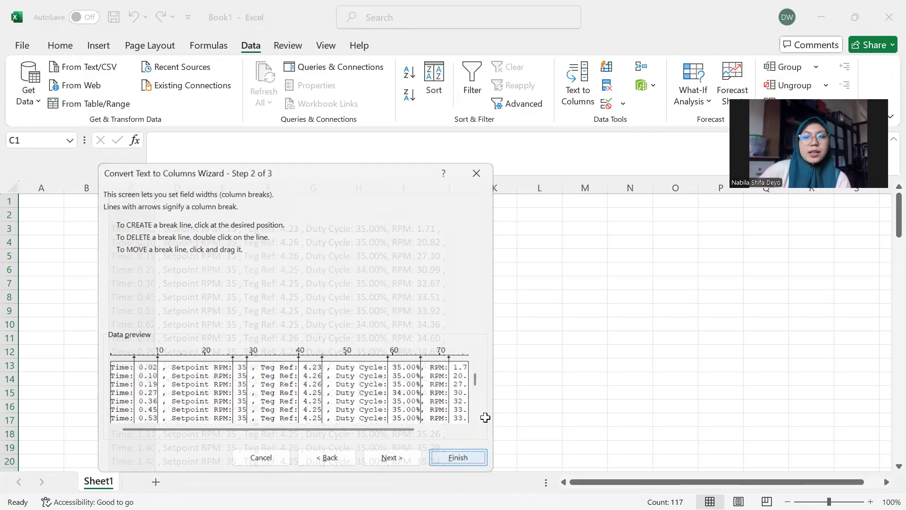
pyautogui.click(483, 305)
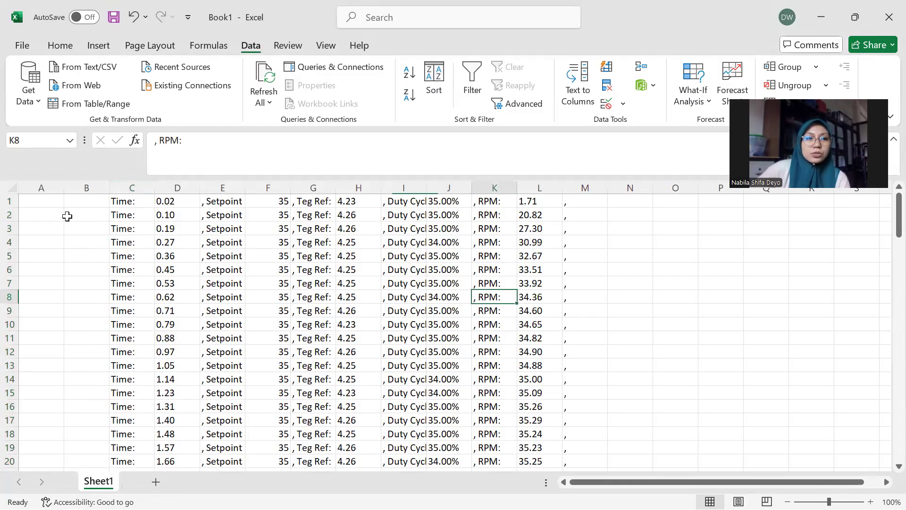
# Step: Insert two blank rows above the split data
pyautogui.click(10, 204)
pyautogui.rightClick(9, 204)
pyautogui.click(42, 344)
pyautogui.click(40, 297)
pyautogui.click(9, 202)
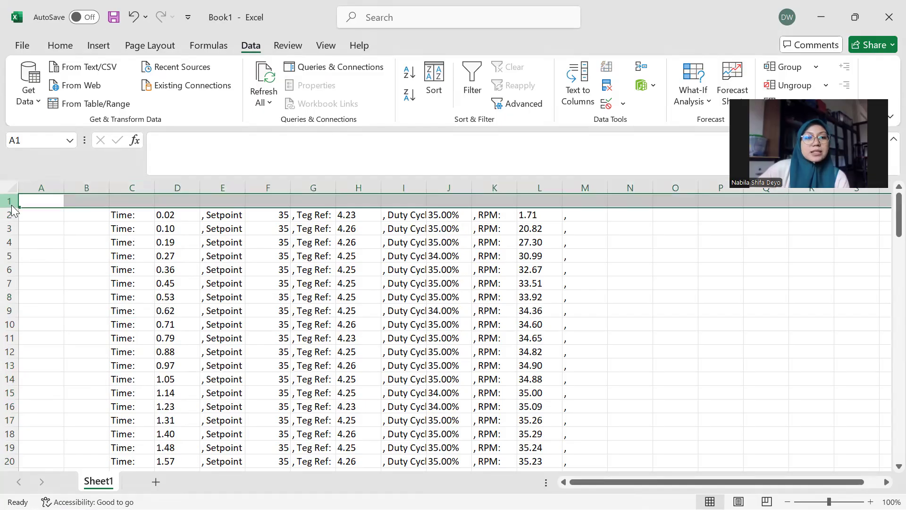
pyautogui.rightClick(10, 202)
pyautogui.click(52, 349)
pyautogui.click(141, 285)
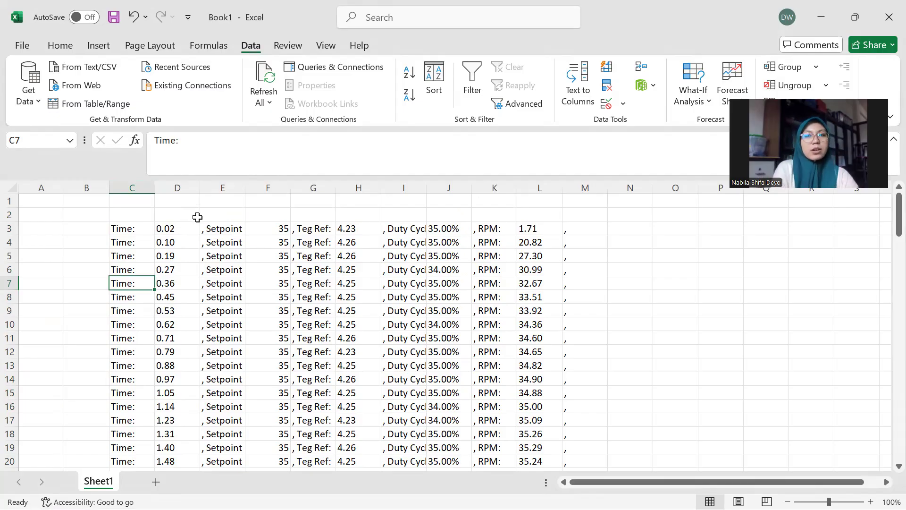
# Step: Enter the headers Time in D2, Setpoint in F2 and Teg Ref in H2
pyautogui.click(170, 217)
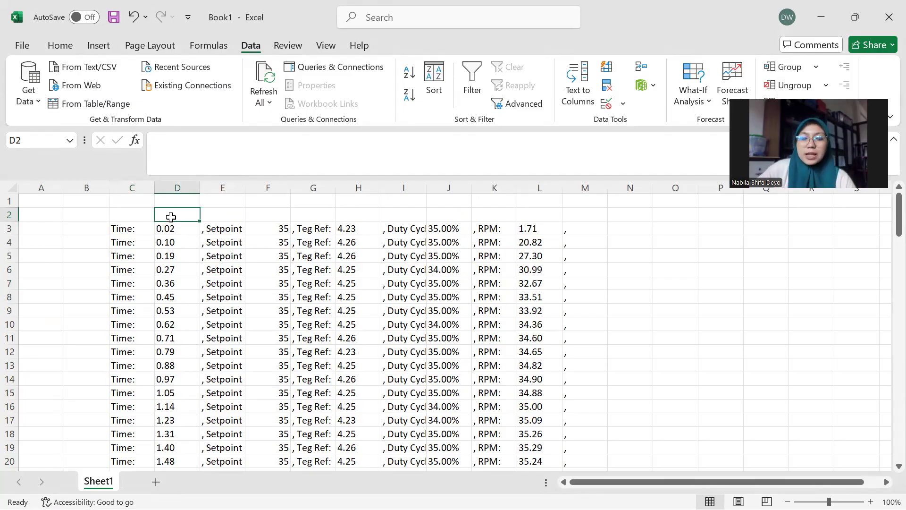
pyautogui.write('Time')
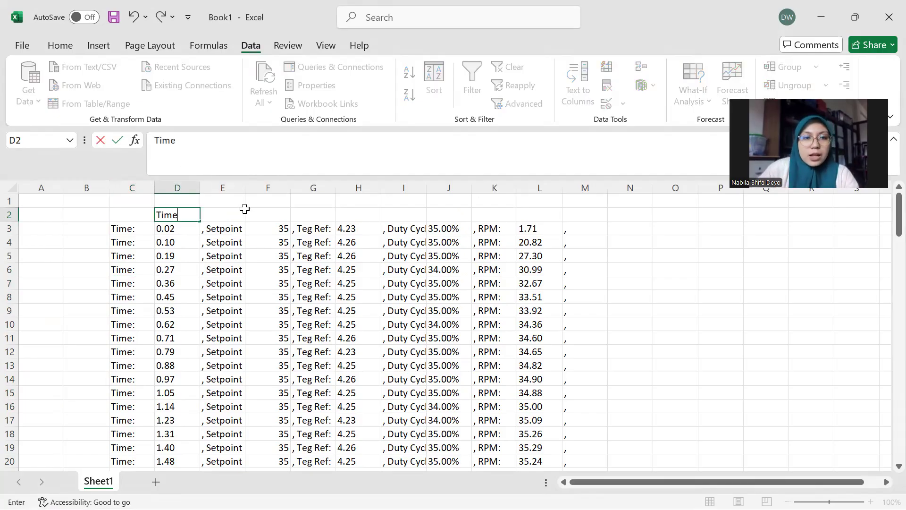
pyautogui.click(255, 214)
pyautogui.write('Setpoint')
pyautogui.click(346, 213)
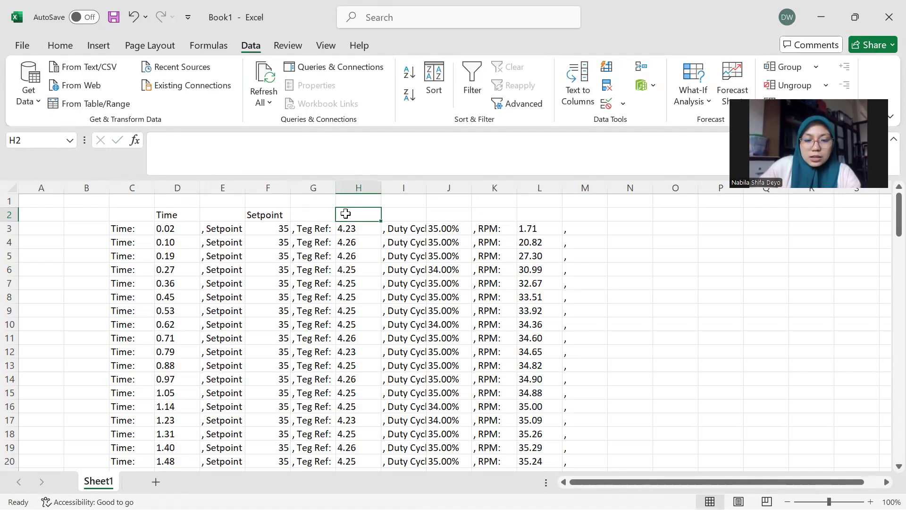
pyautogui.write('Teg Ref')
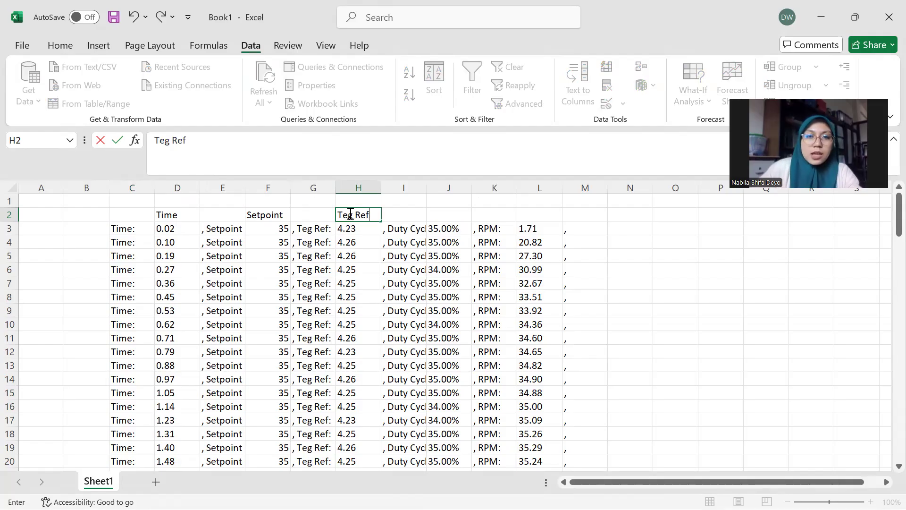
# Step: Enter the headers Duty Cycle in J2 and RPM in L2
pyautogui.click(459, 215)
pyautogui.write('D')
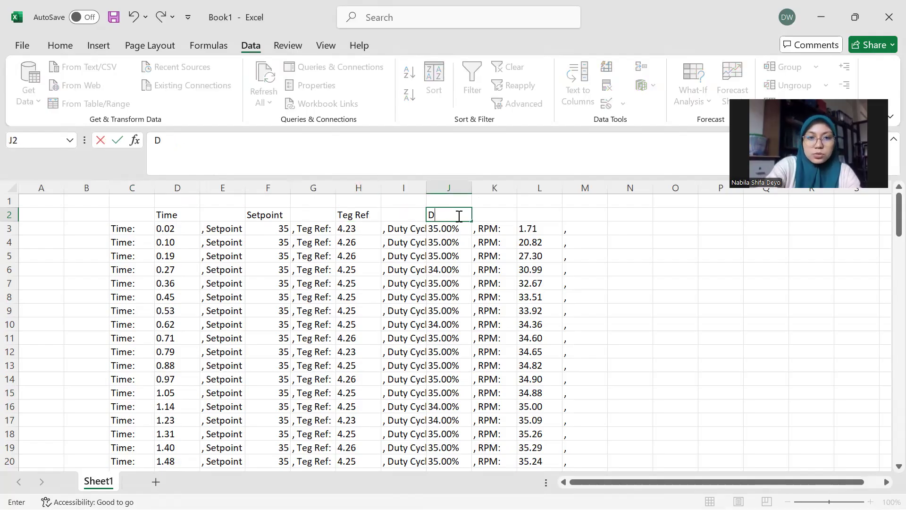
pyautogui.write('uty Cycle')
pyautogui.click(527, 212)
pyautogui.write('R')
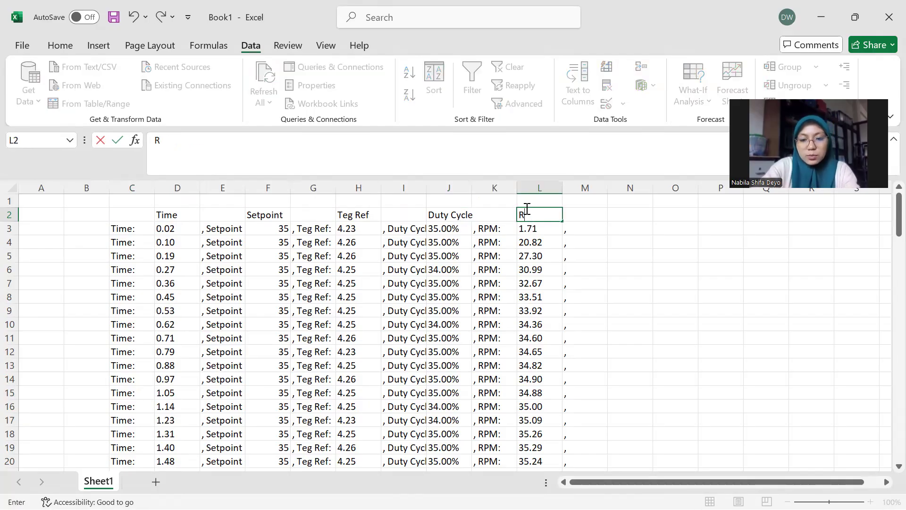
pyautogui.write('PM')
pyautogui.click(248, 311)
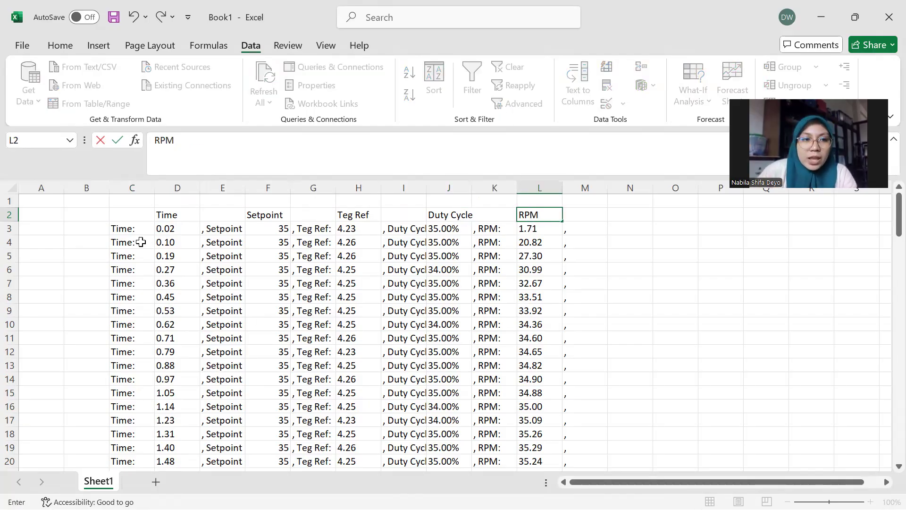
# Step: Delete the label and comma columns C, E, G, I, K and M, keeping only the value columns
pyautogui.click(132, 188)
pyautogui.keyDown('ctrl'); pyautogui.click(222, 188); pyautogui.keyUp('ctrl')
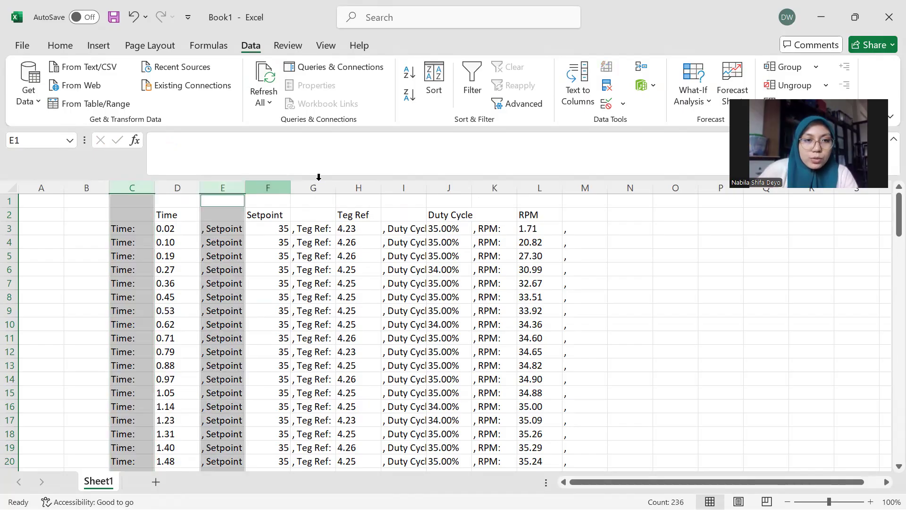
pyautogui.keyDown('ctrl'); pyautogui.click(313, 188); pyautogui.keyUp('ctrl')
pyautogui.keyDown('ctrl'); pyautogui.click(403, 188); pyautogui.keyUp('ctrl')
pyautogui.keyDown('ctrl'); pyautogui.click(499, 180); pyautogui.keyUp('ctrl')
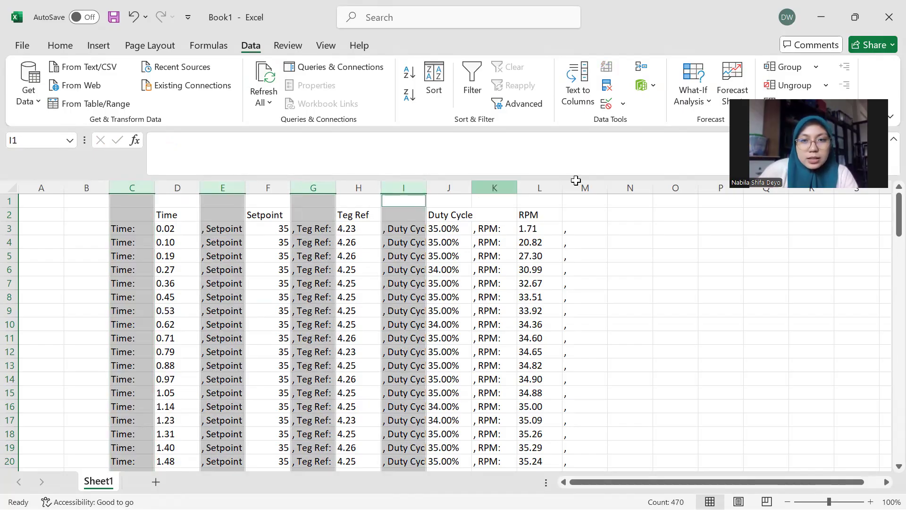
pyautogui.keyDown('ctrl'); pyautogui.click(580, 184); pyautogui.keyUp('ctrl')
pyautogui.rightClick(580, 187)
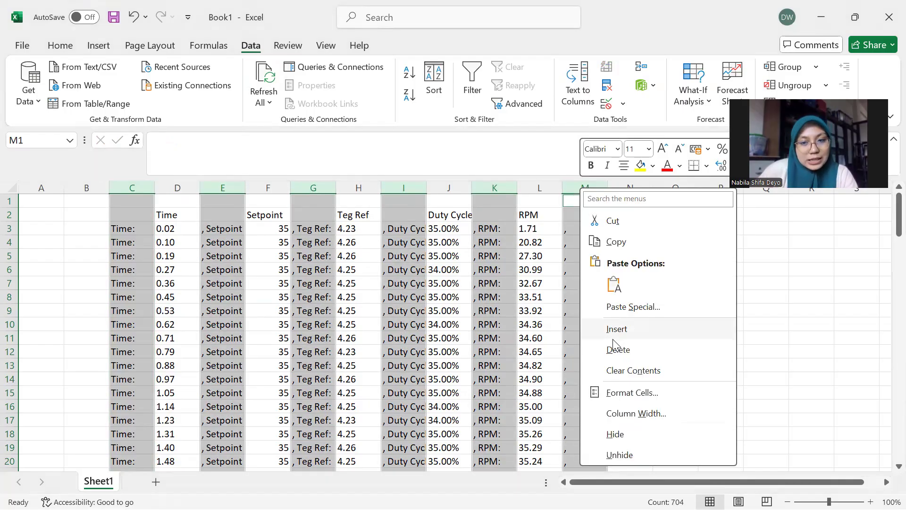
pyautogui.click(611, 345)
pyautogui.click(420, 285)
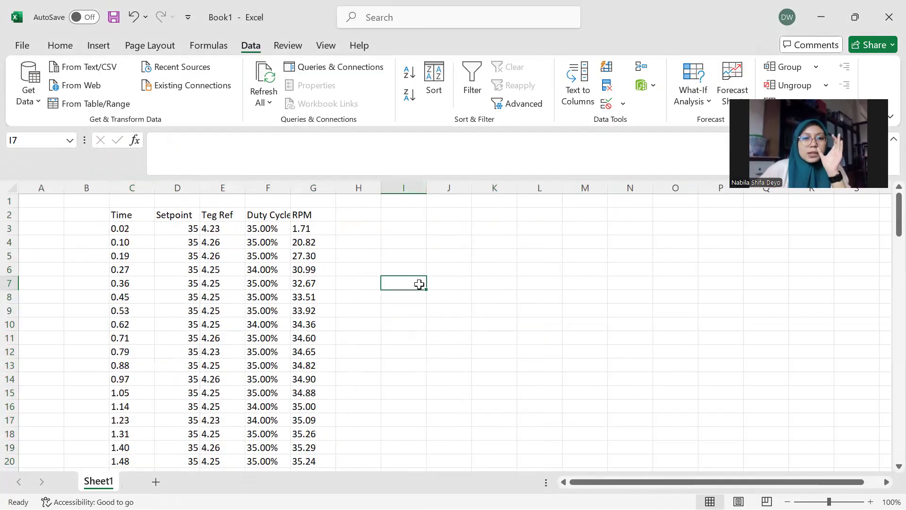
# Step: Check the imported readings down to the last data row for completeness
pyautogui.scroll(-10, 210, 338)
pyautogui.scroll(-20, 214, 334)
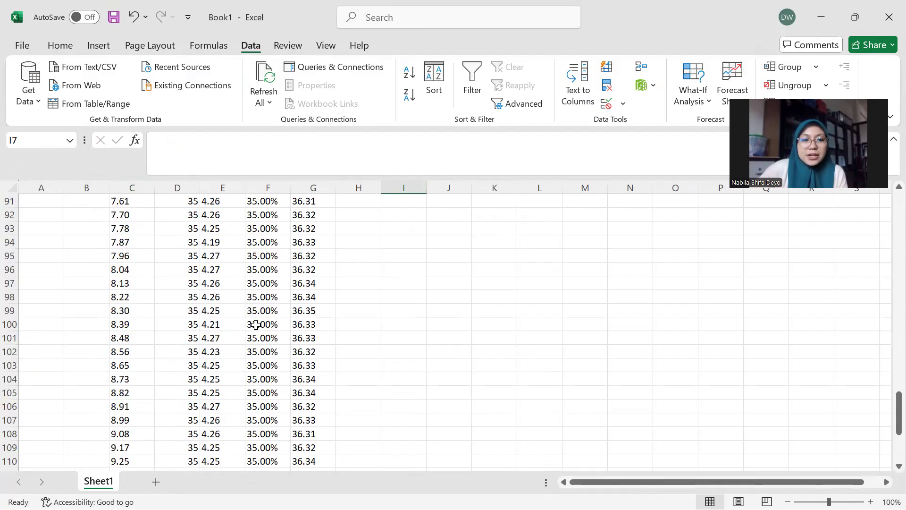
pyautogui.scroll(-6, 255, 325)
pyautogui.click(387, 342)
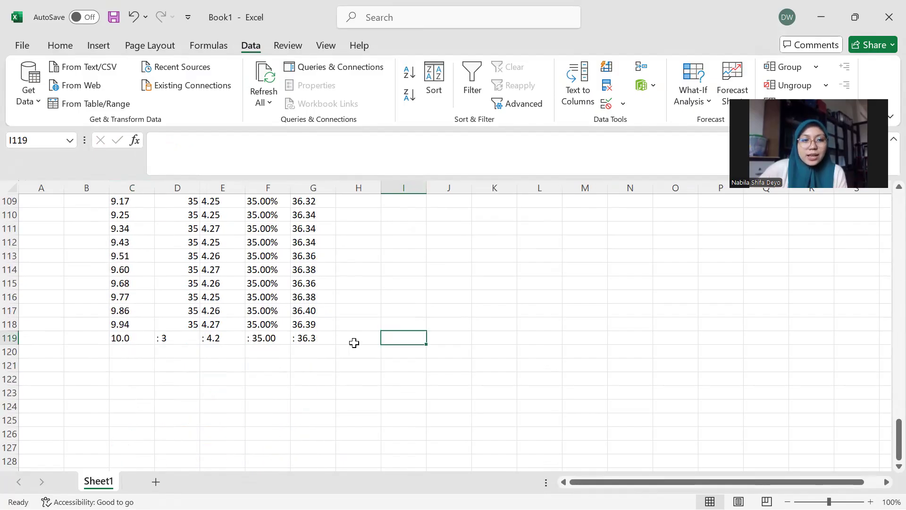
pyautogui.click(122, 341)
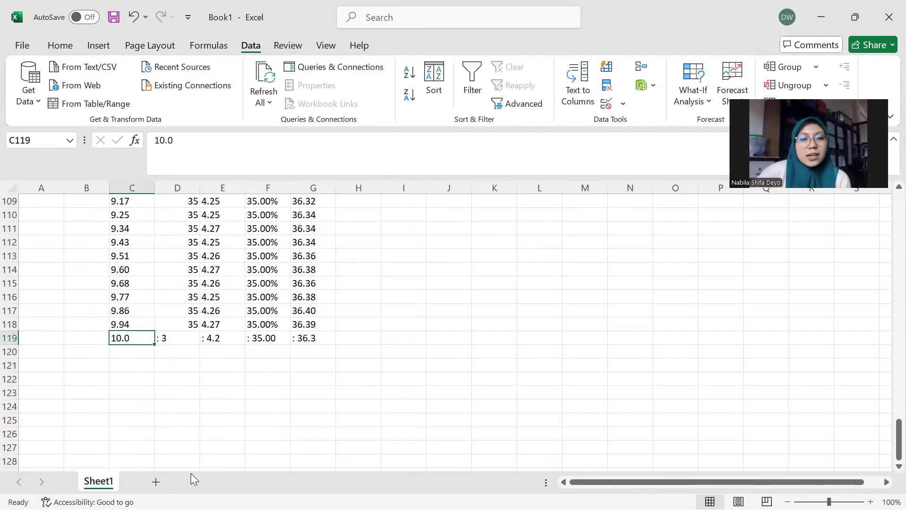
pyautogui.click(448, 312)
pyautogui.click(166, 388)
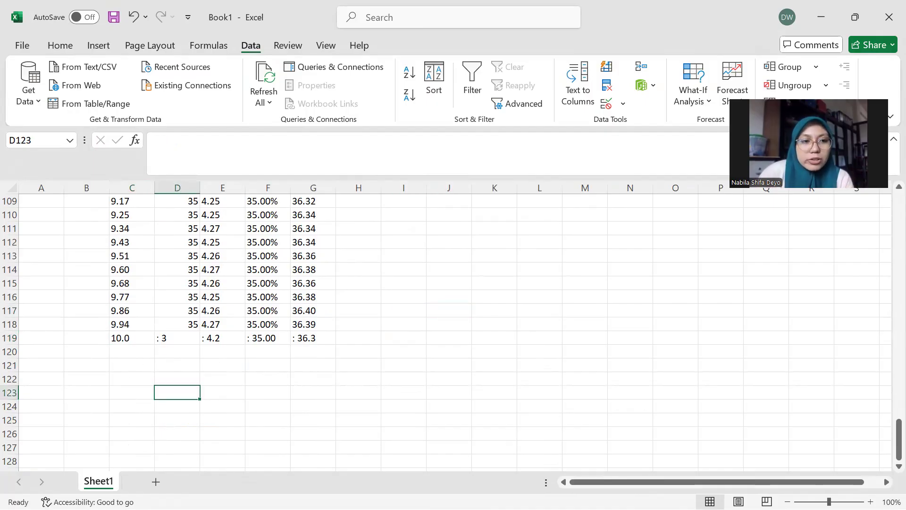
# Step: Look up the truncated last reading in the COM6 serial monitor and complete its time in C119 as 10.03
pyautogui.press('super')
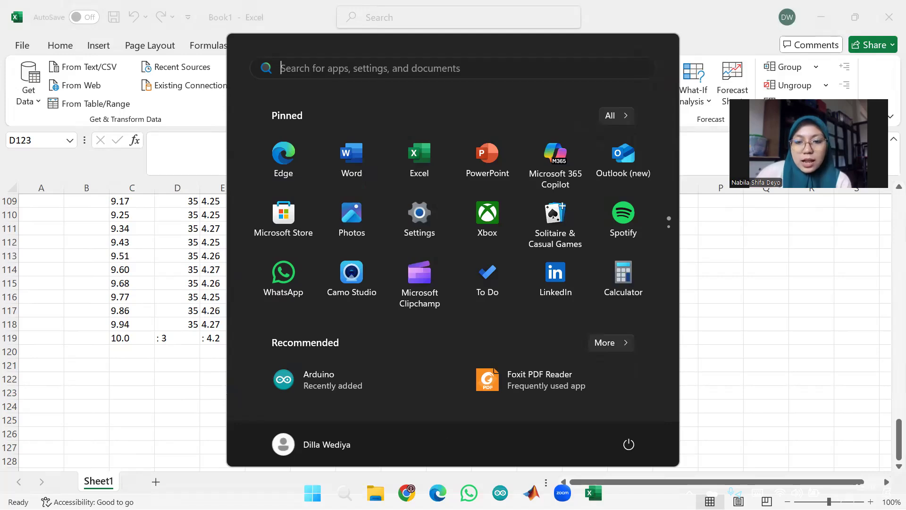
pyautogui.moveTo(500, 493)
pyautogui.click(555, 429)
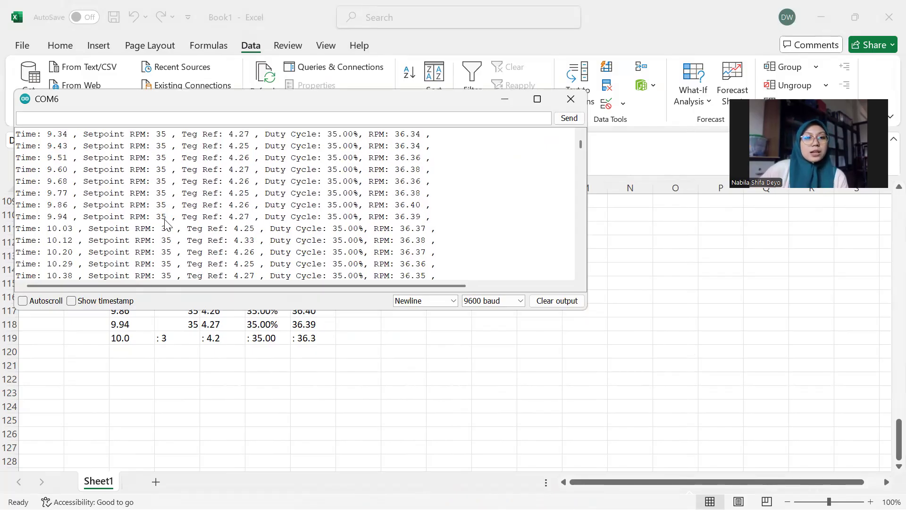
pyautogui.click(132, 338)
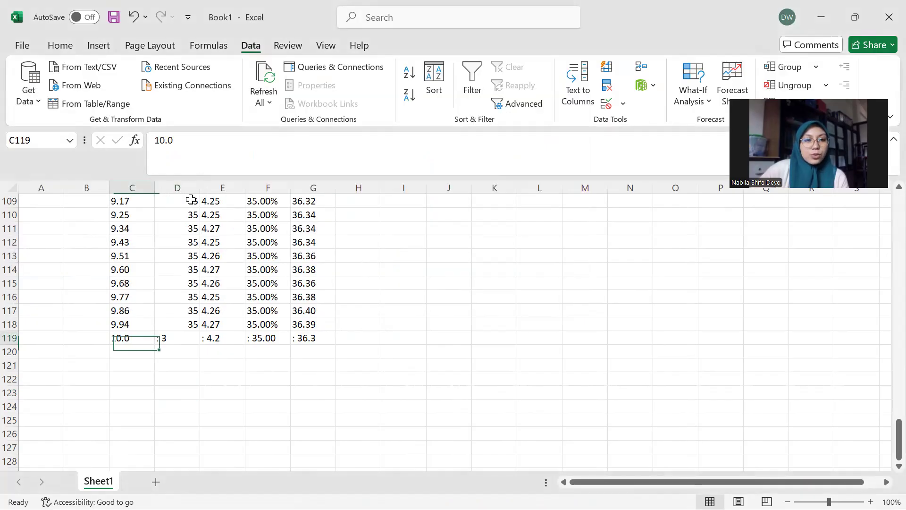
pyautogui.click(195, 137)
pyautogui.write('3')
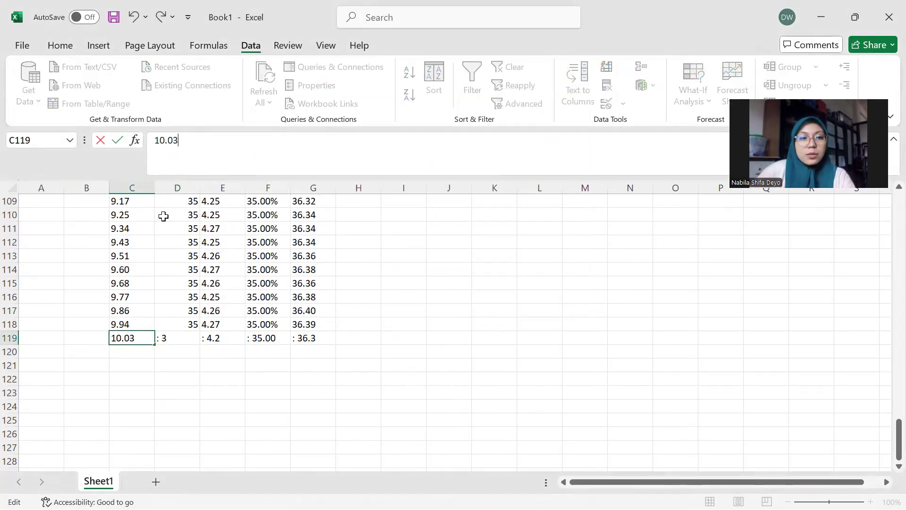
pyautogui.press('Tab')
# Step: Replace the cut-off Setpoint value in D119 with 35
pyautogui.click(189, 135)
pyautogui.press('BackSpace')
pyautogui.press('BackSpace')
pyautogui.press('BackSpace')
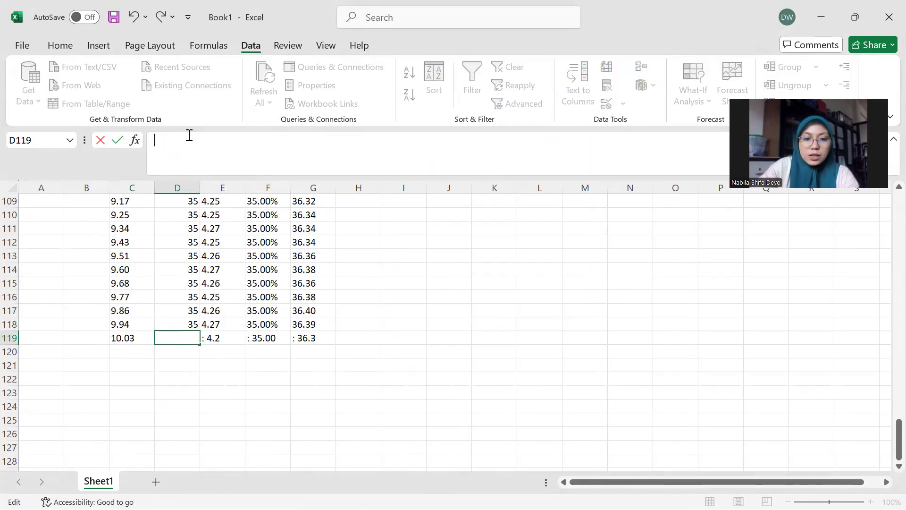
pyautogui.click(203, 310)
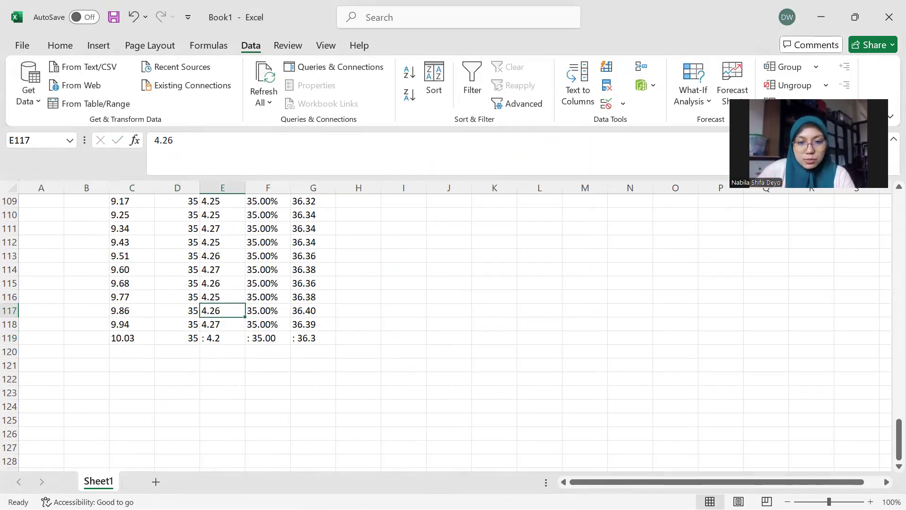
# Step: Check the 10.03 reading in the COM6 serial monitor and correct the Teg Ref in E119 to 4.25
pyautogui.press('super')
pyautogui.moveTo(501, 493)
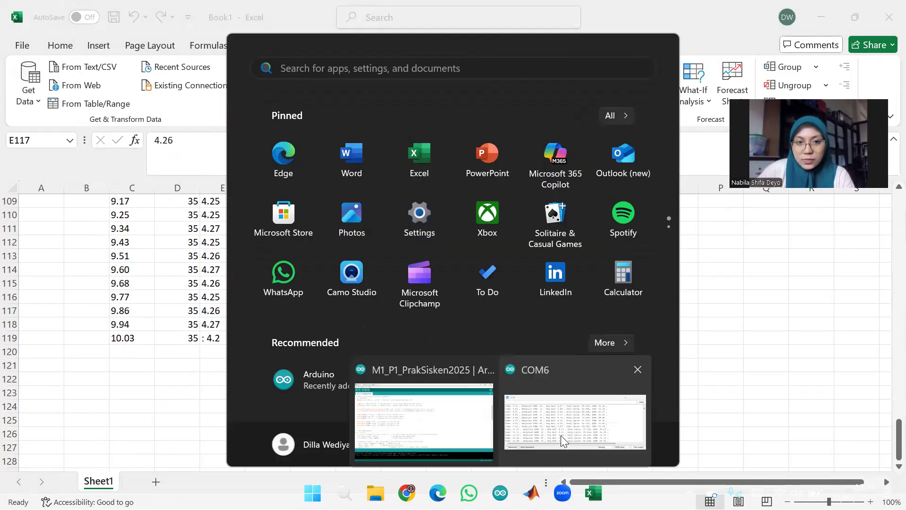
pyautogui.click(565, 442)
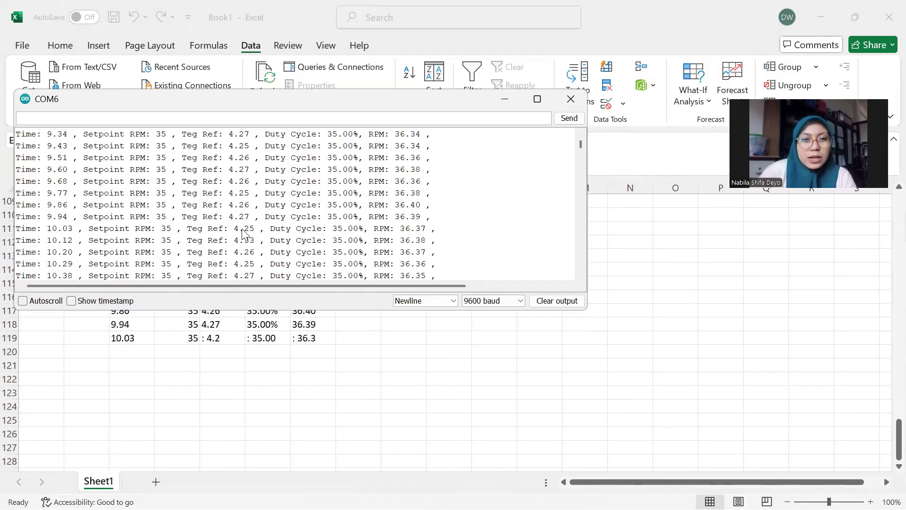
pyautogui.click(229, 338)
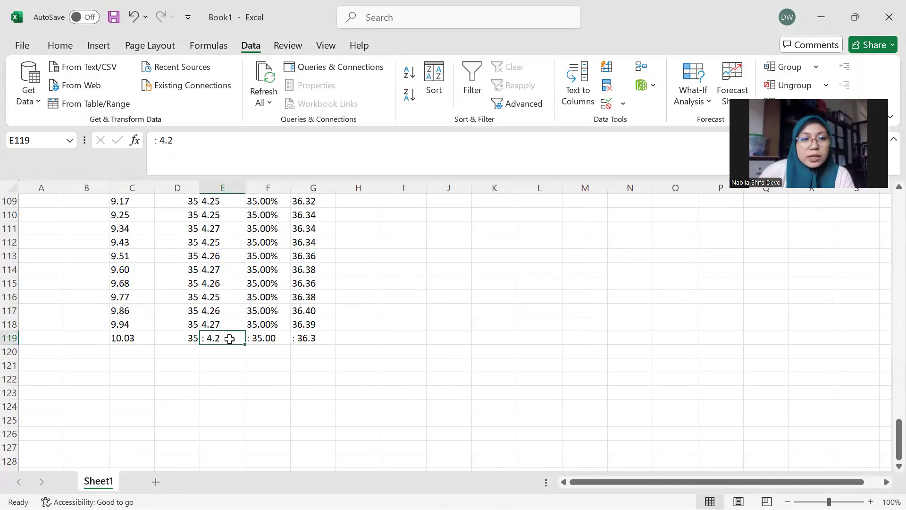
pyautogui.click(179, 155)
pyautogui.write('5')
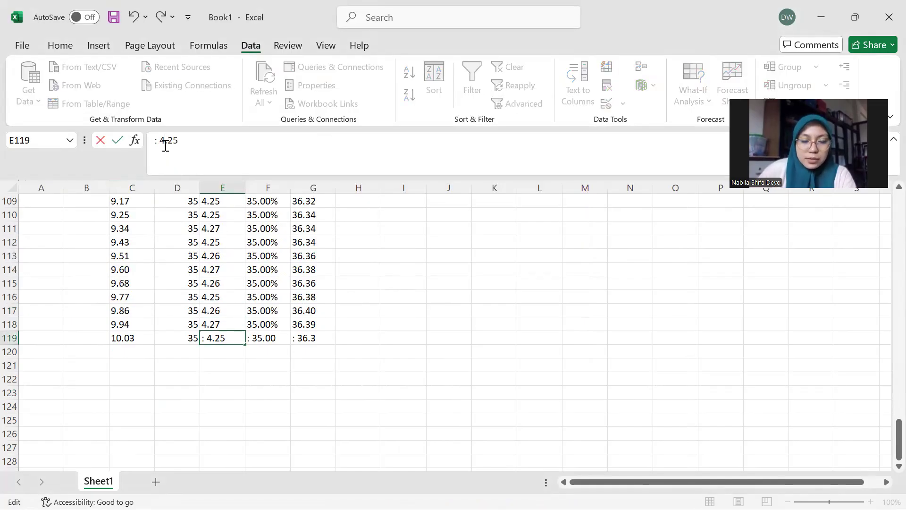
pyautogui.press('BackSpace')
pyautogui.press('BackSpace')
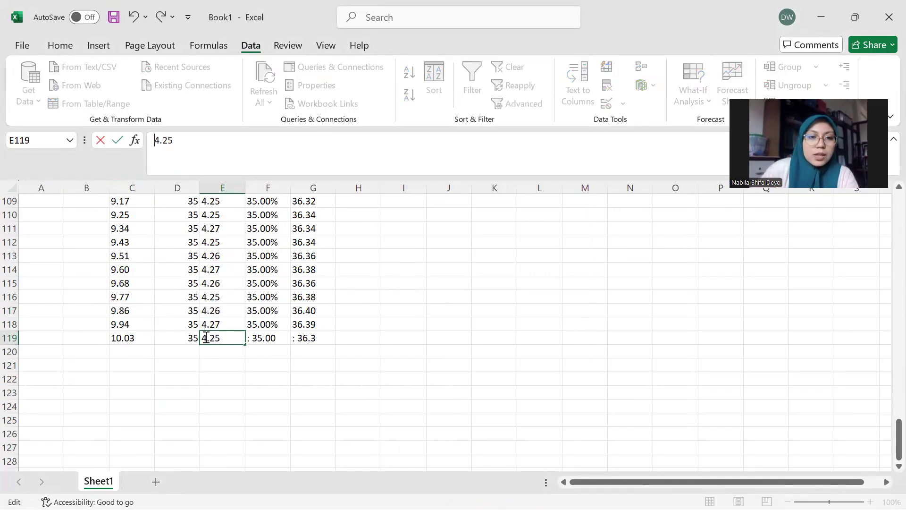
# Step: Correct the RPM value in G119 to 36.37, removing the leading colon and space
pyautogui.click(322, 335)
pyautogui.click(161, 147)
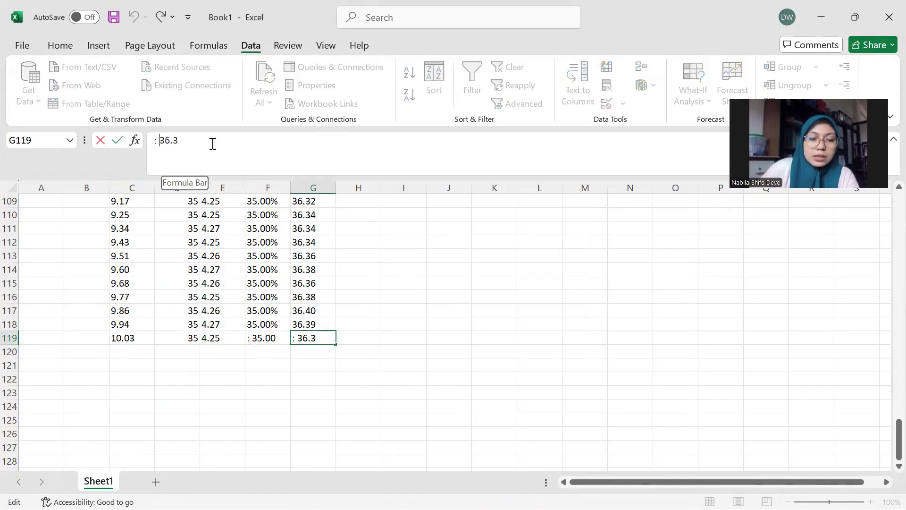
pyautogui.press('BackSpace')
pyautogui.press('BackSpace')
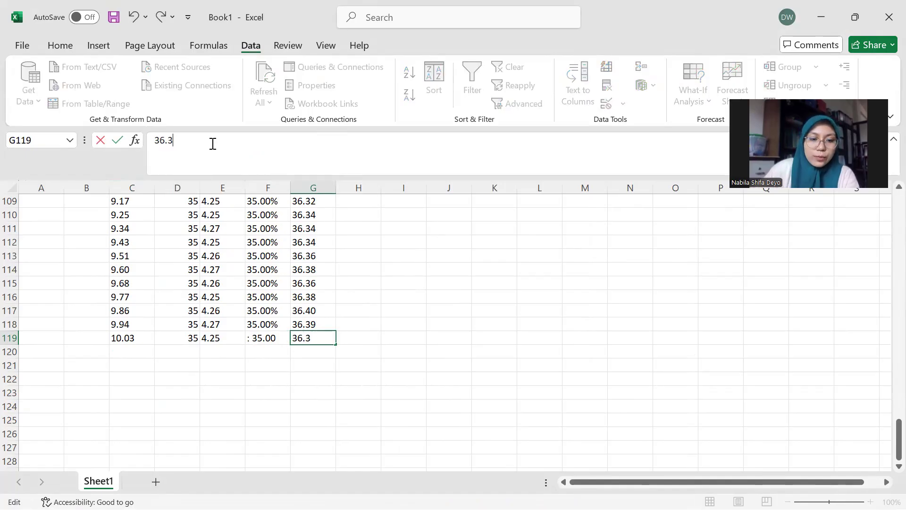
pyautogui.click(486, 335)
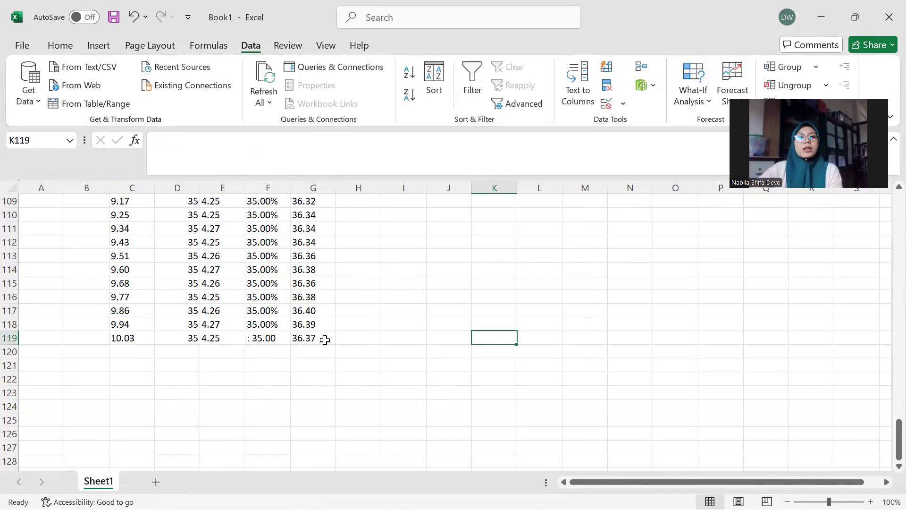
# Step: Correct the Duty Cycle in F119 to 35.00%, removing the leading colon and space
pyautogui.click(264, 338)
pyautogui.click(159, 141)
pyautogui.press('BackSpace')
pyautogui.press('BackSpace')
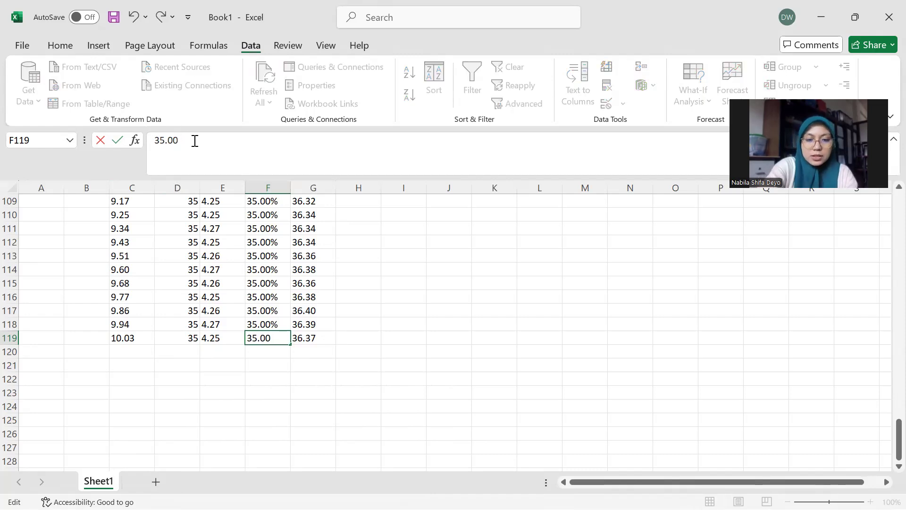
pyautogui.click(353, 361)
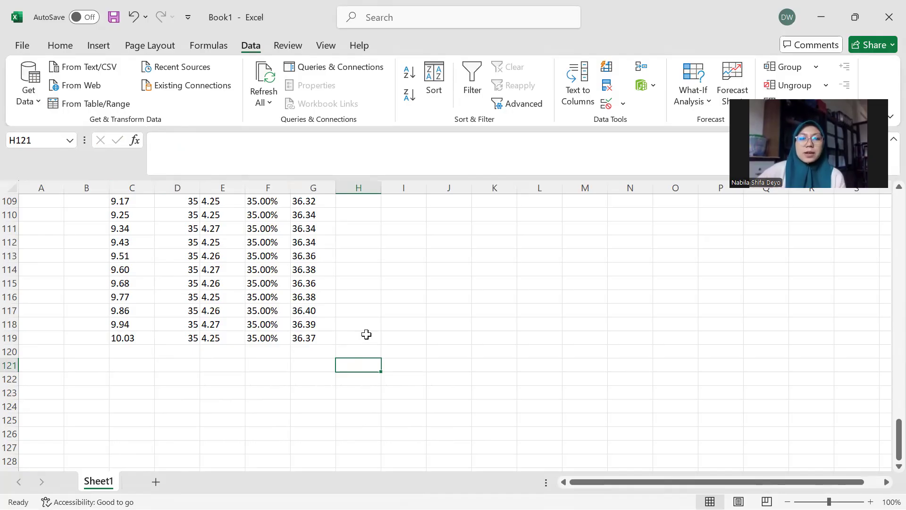
# Step: Enter the test formula =20/3 in I3 to check which decimal separator the workbook uses
pyautogui.scroll(-1, 297, 369)
pyautogui.scroll(20, 297, 369)
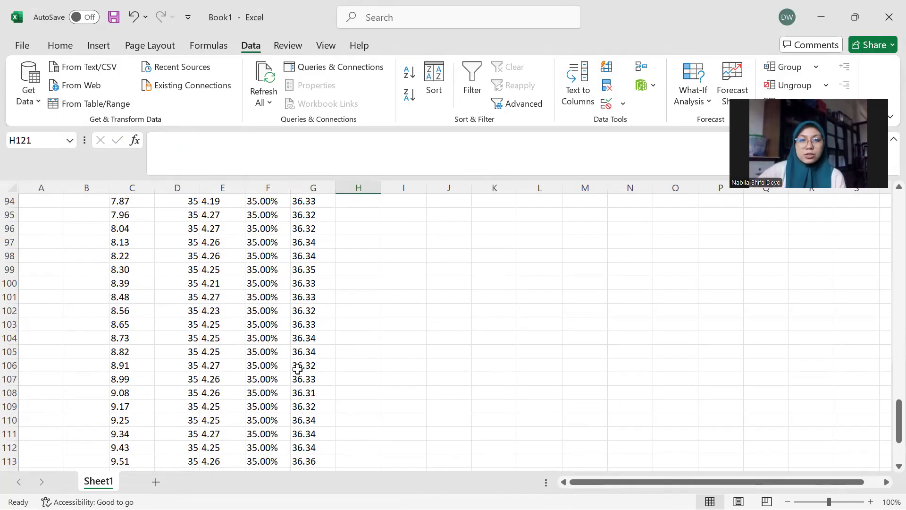
pyautogui.scroll(9, 287, 371)
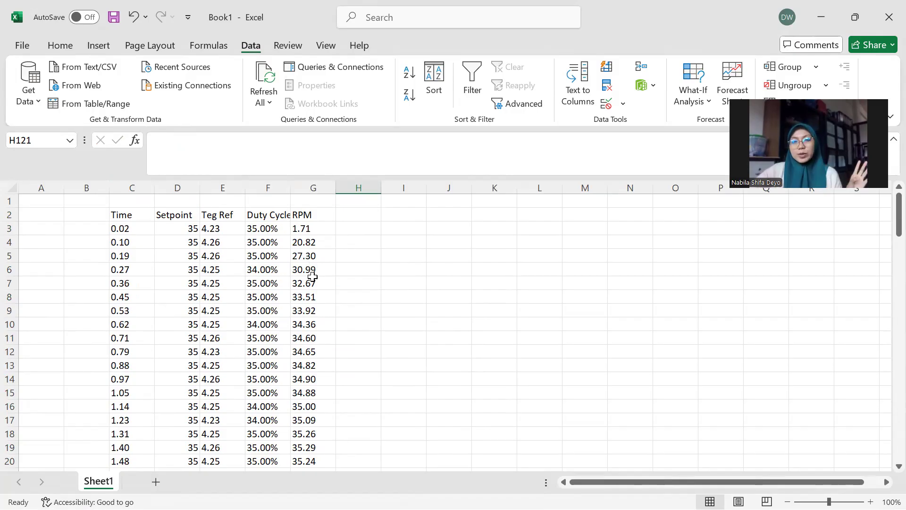
pyautogui.click(406, 229)
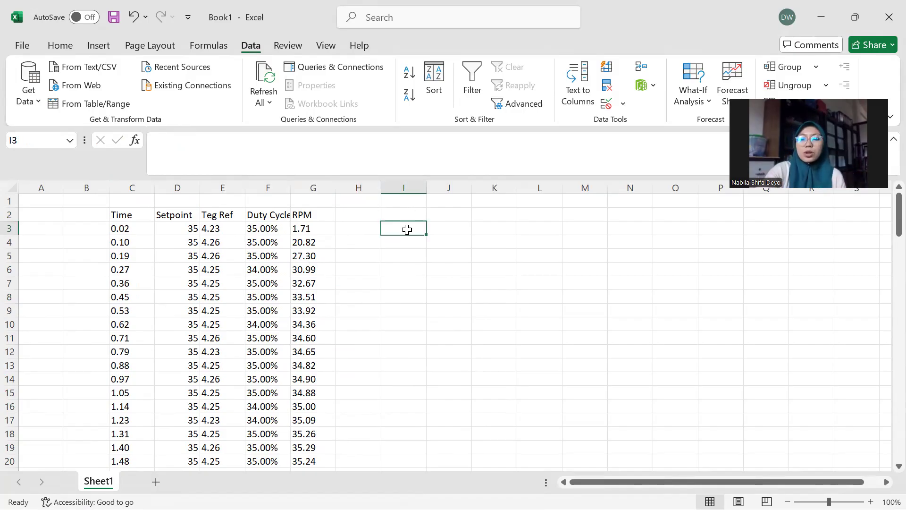
pyautogui.write('=20/3')
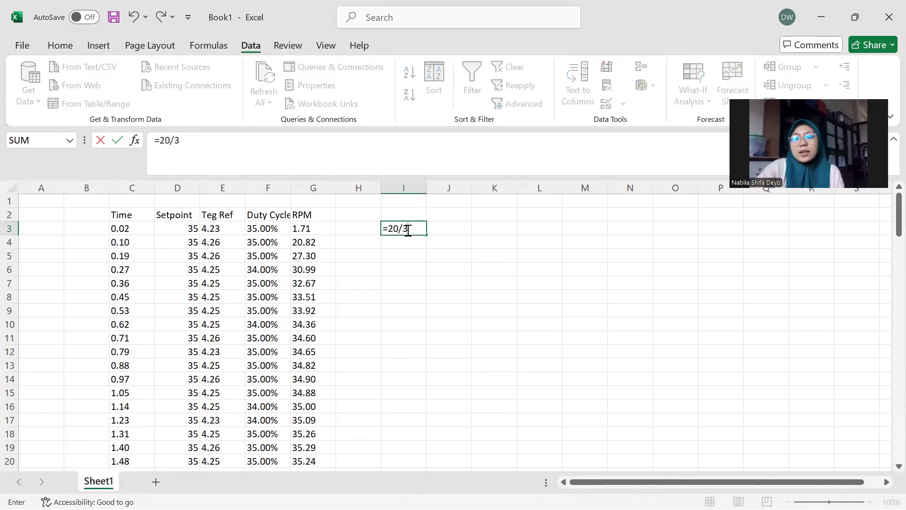
pyautogui.press('Return')
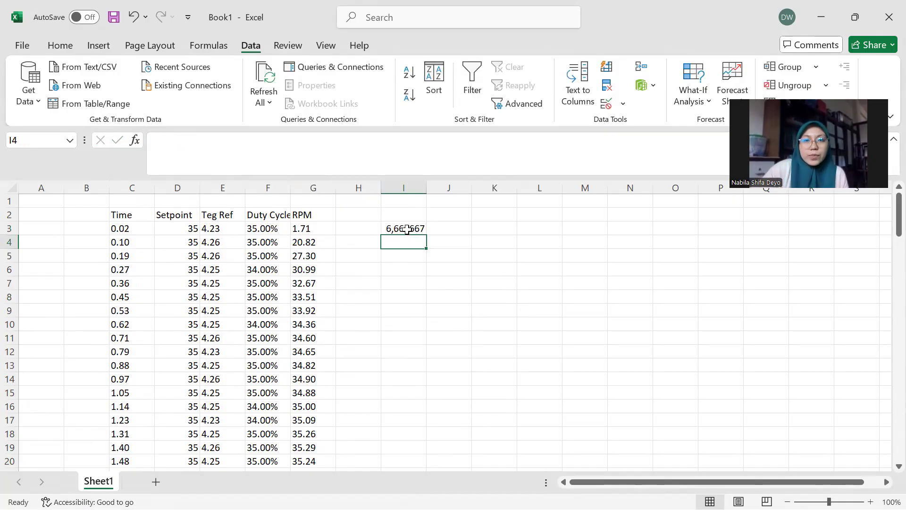
pyautogui.click(414, 293)
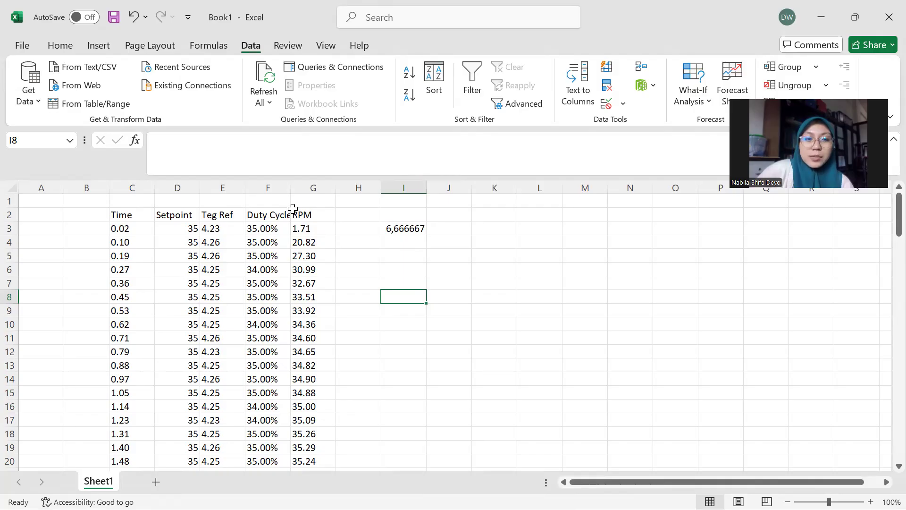
# Step: Replace every decimal point with a comma throughout the sheet and clear the test calculation from I3
pyautogui.click(304, 244)
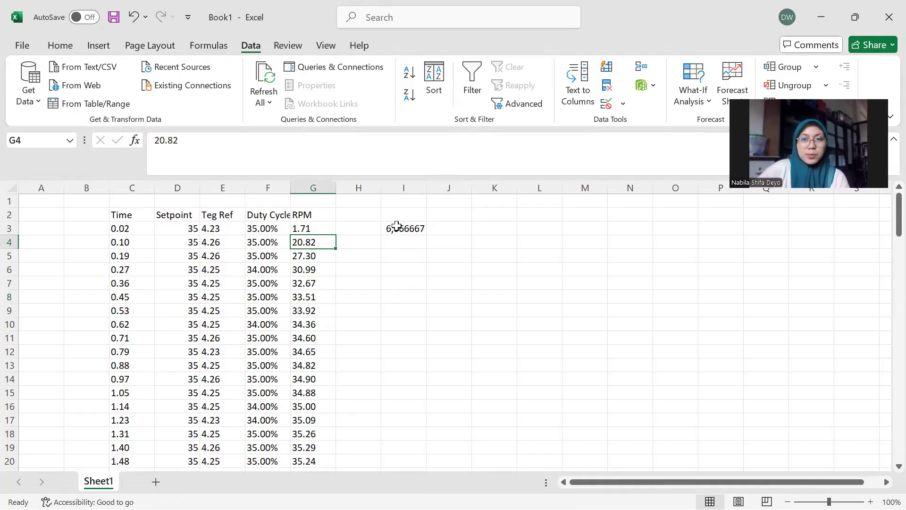
pyautogui.hotkey('ctrl', 'h')
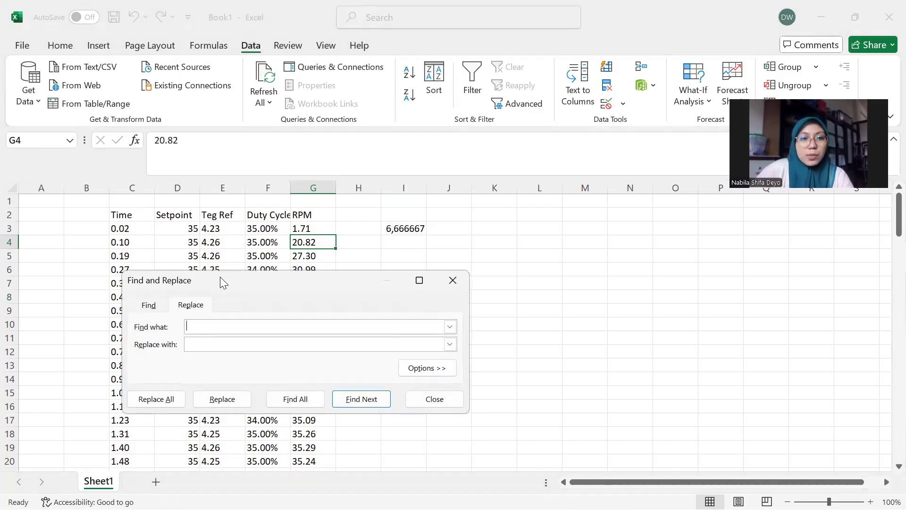
pyautogui.write('.')
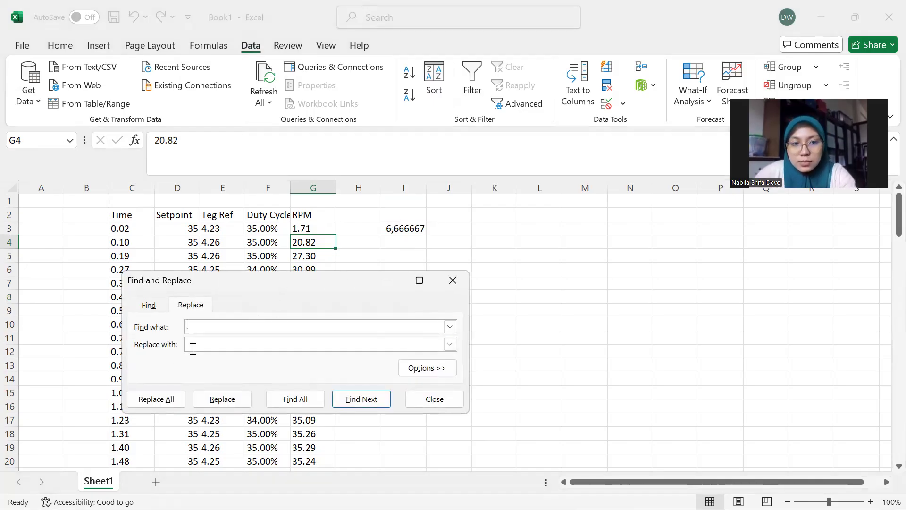
pyautogui.write(',')
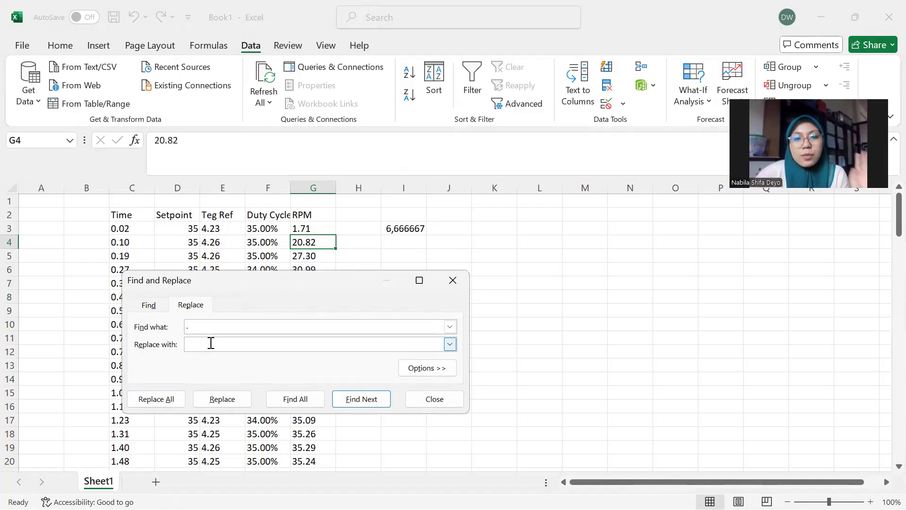
pyautogui.click(178, 404)
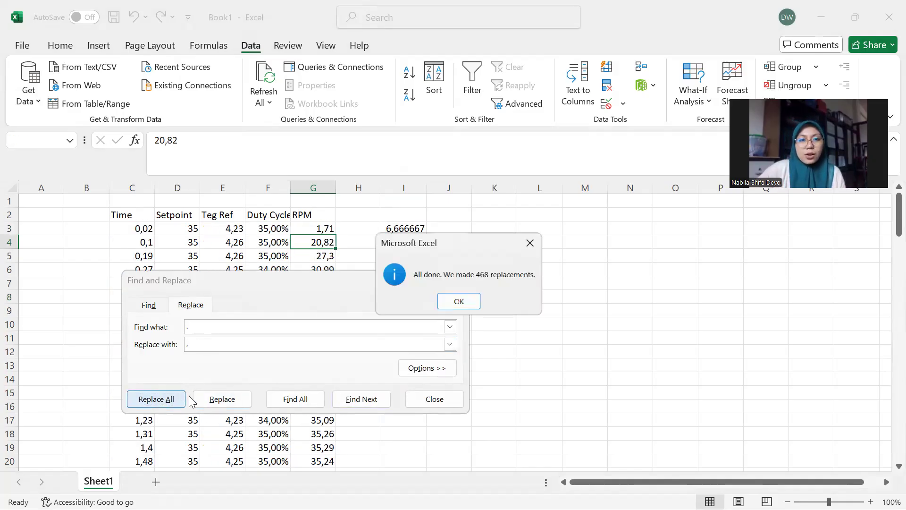
pyautogui.click(456, 304)
pyautogui.click(452, 281)
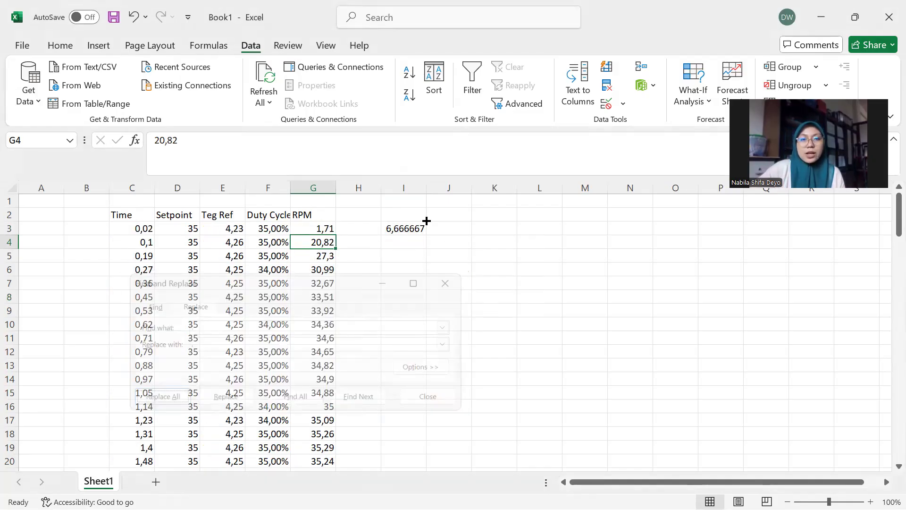
pyautogui.click(421, 230)
pyautogui.press('Delete')
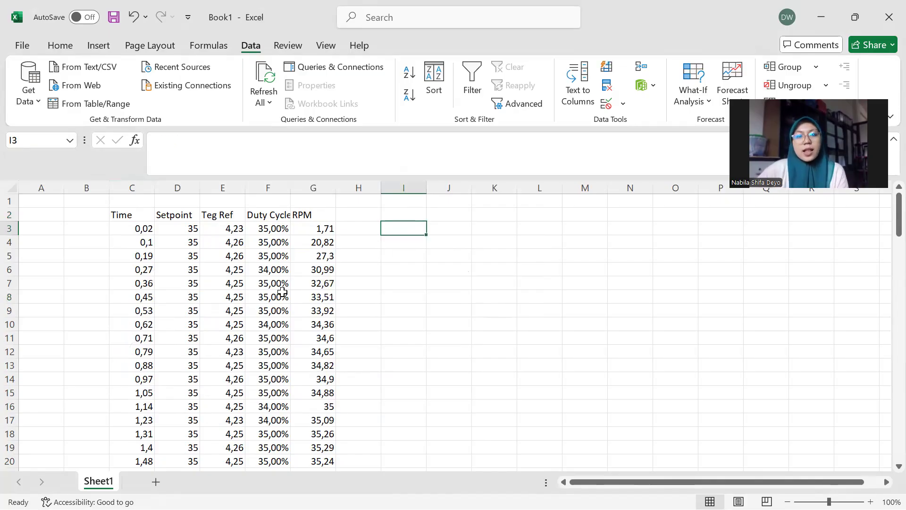
# Step: Insert the recommended line chart for the RPM readings in G3:G119 and place it beside the last data rows, starting around column H
pyautogui.scroll(-20, 276, 298)
pyautogui.scroll(20, 271, 302)
pyautogui.click(312, 209)
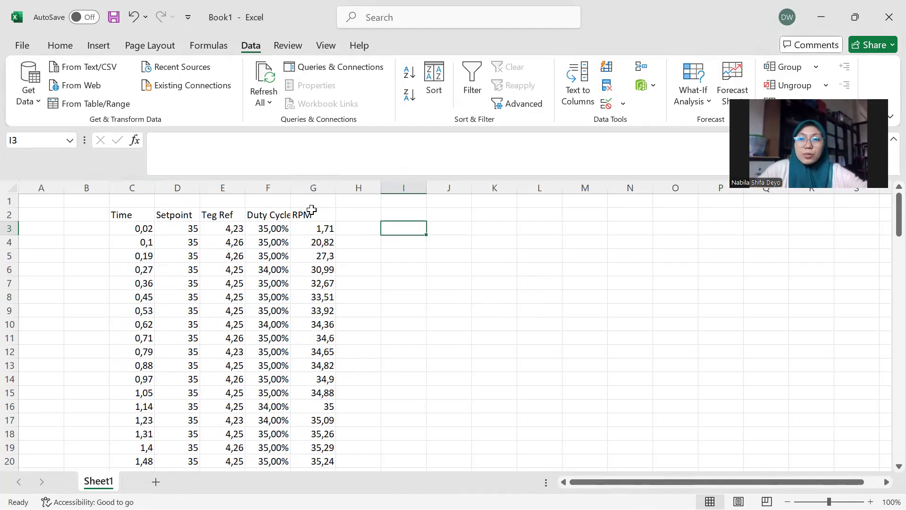
pyautogui.moveTo(325, 228); pyautogui.dragTo(319, 442)
pyautogui.click(345, 272)
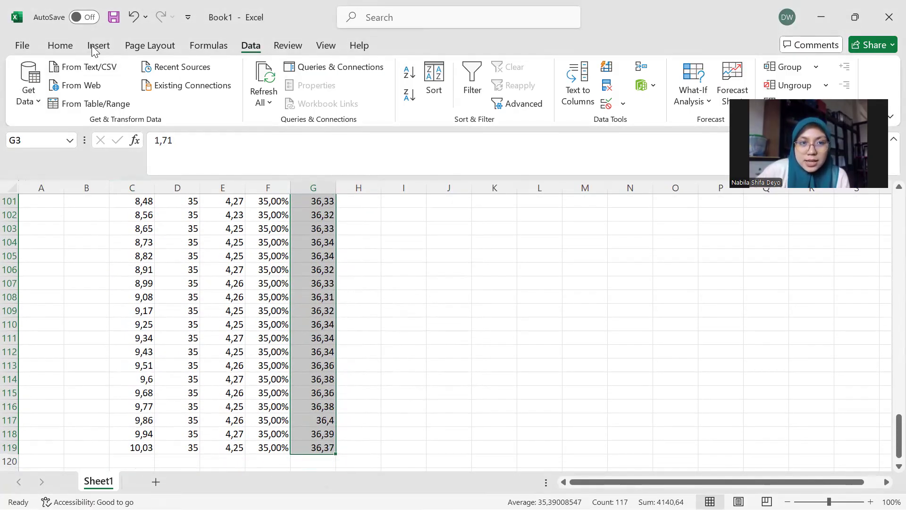
pyautogui.click(94, 47)
pyautogui.click(220, 68)
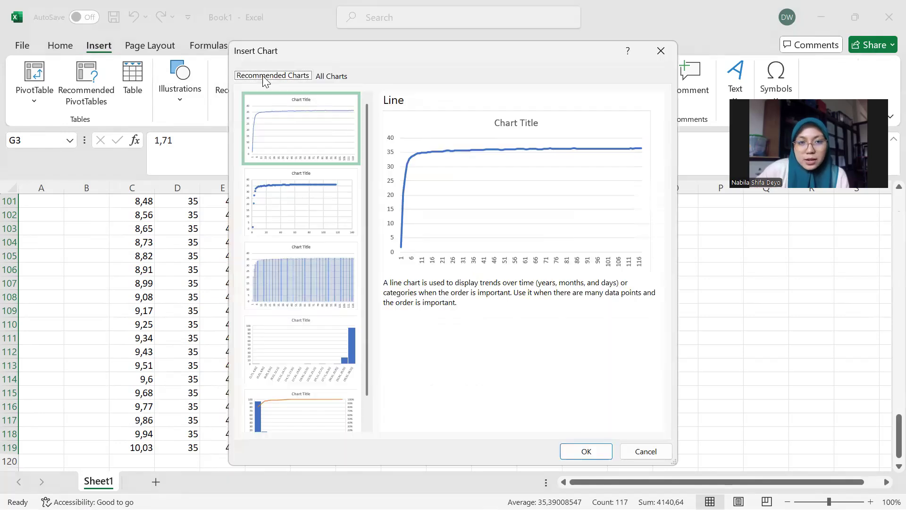
pyautogui.click(574, 456)
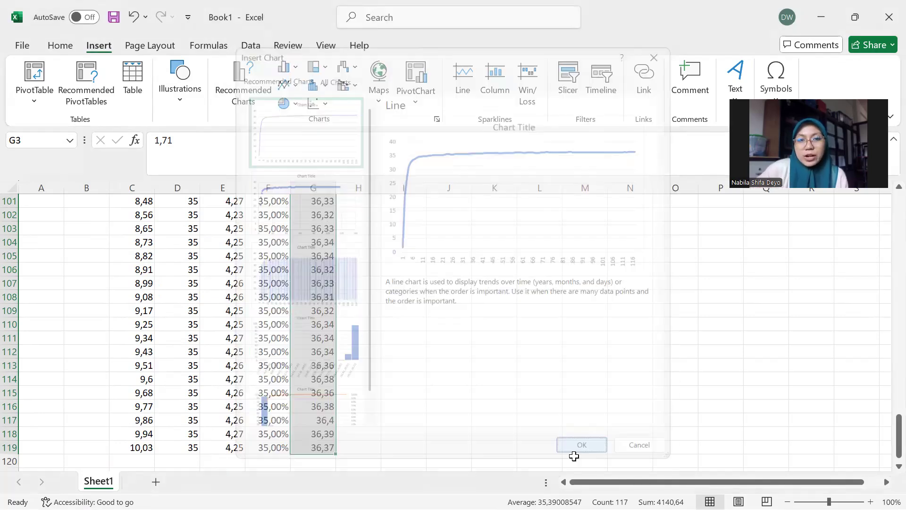
pyautogui.click(674, 397)
pyautogui.moveTo(510, 243); pyautogui.dragTo(583, 244)
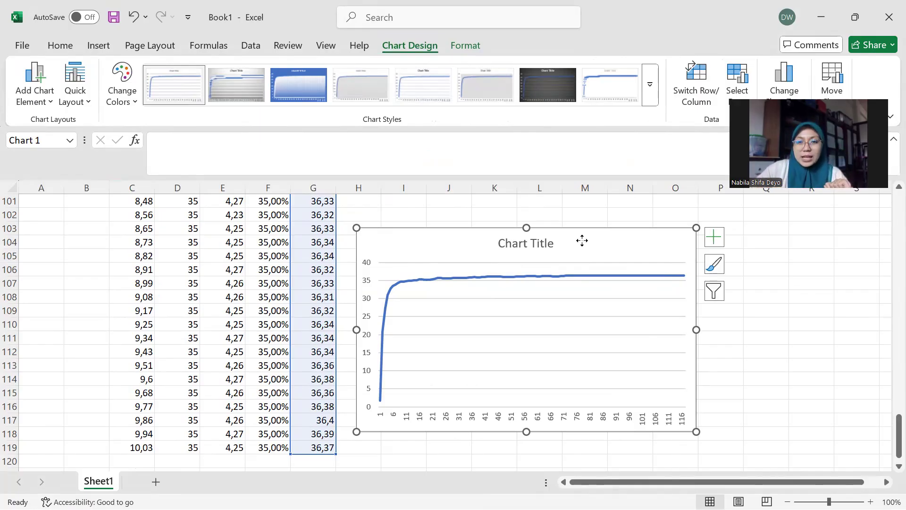
# Step: Set the RPM chart's horizontal axis labels to the Time values in C3:C119
pyautogui.rightClick(584, 241)
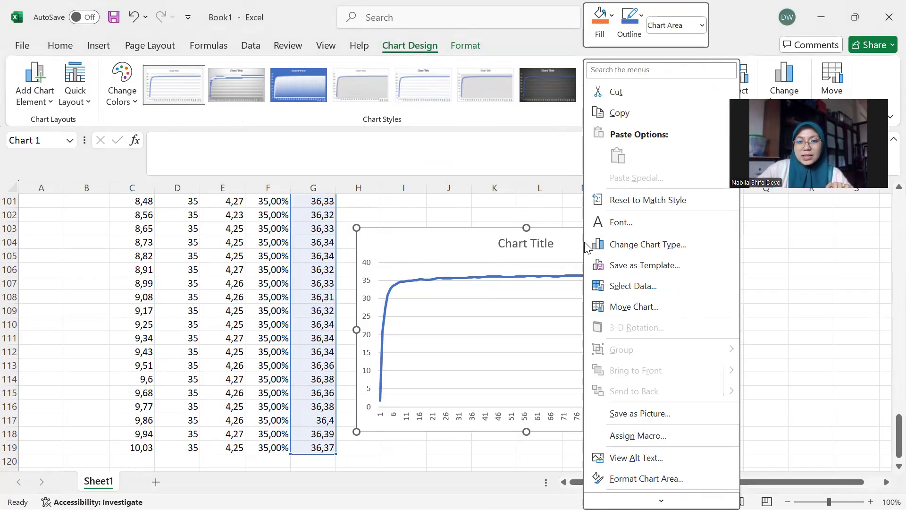
pyautogui.rightClick(532, 277)
pyautogui.rightClick(481, 328)
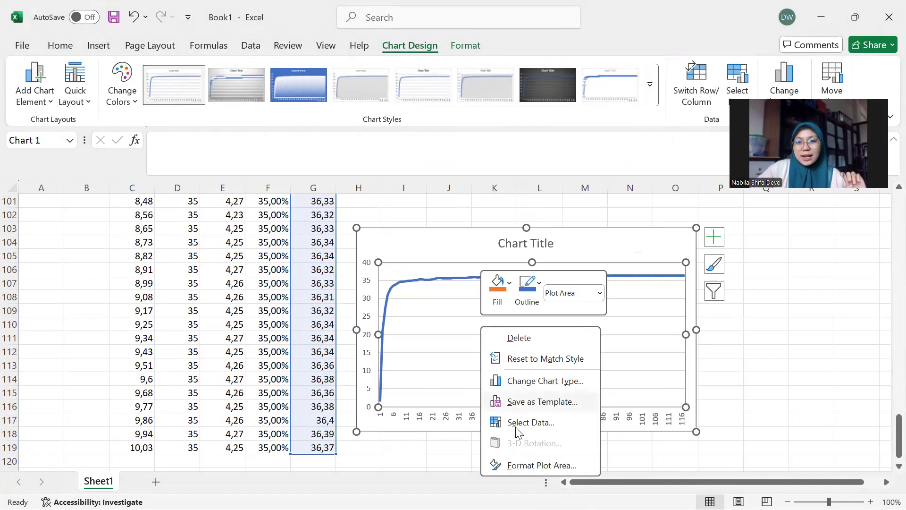
pyautogui.click(517, 425)
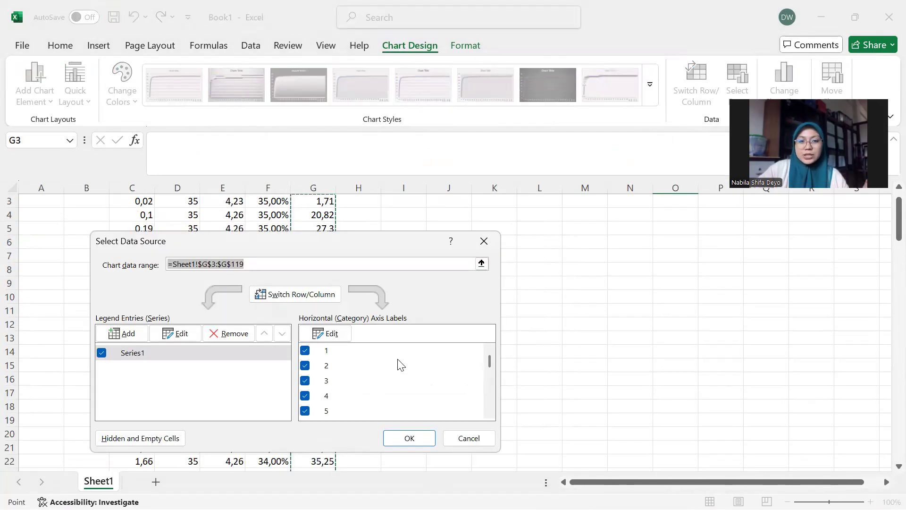
pyautogui.click(326, 333)
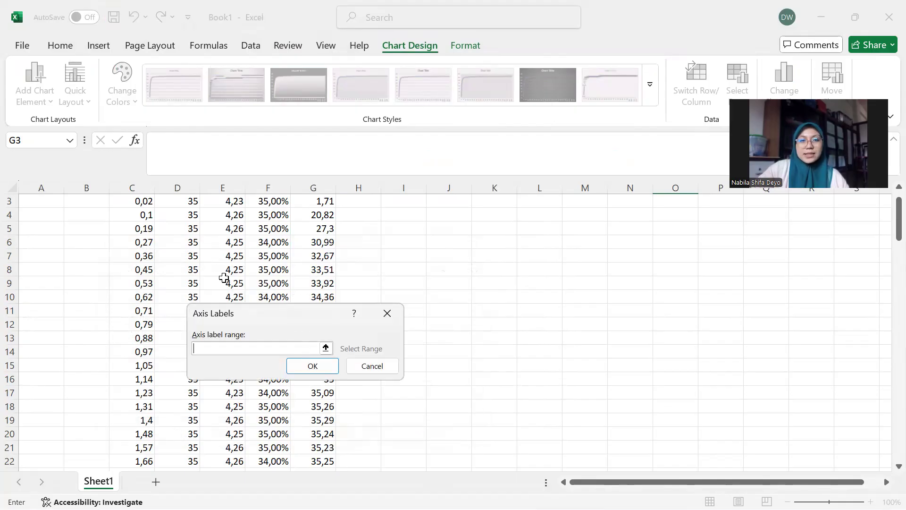
pyautogui.scroll(1, 176, 235)
pyautogui.moveTo(142, 229); pyautogui.dragTo(141, 432)
pyautogui.click(321, 366)
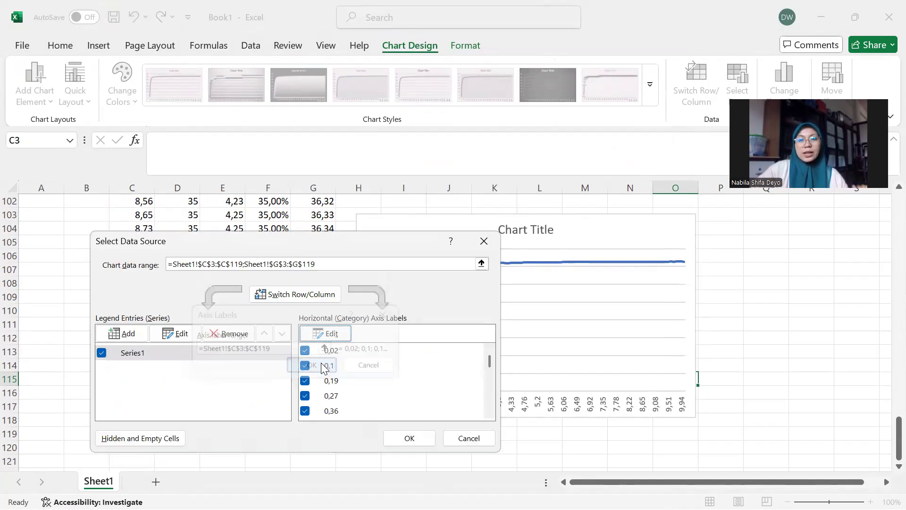
# Step: Keep G3:G119 as the series values, apply the chart's data source changes and deselect the chart
pyautogui.click(169, 334)
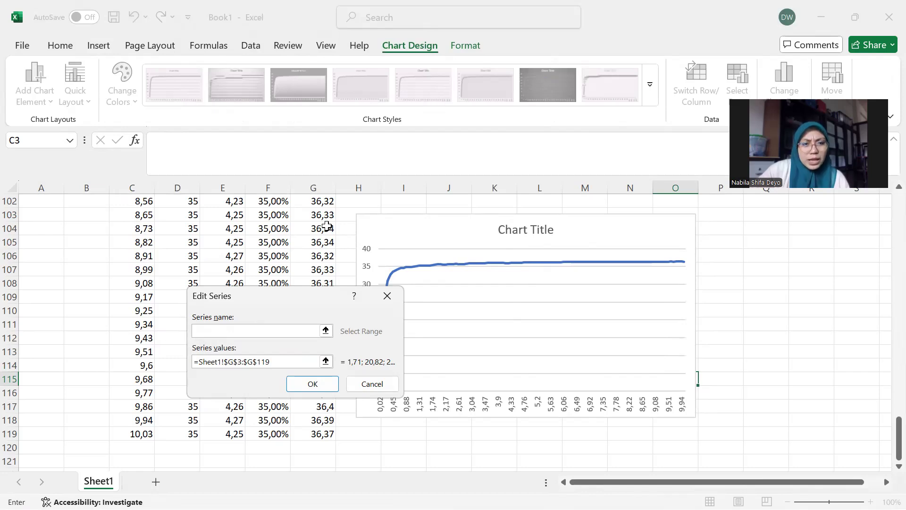
pyautogui.click(272, 362)
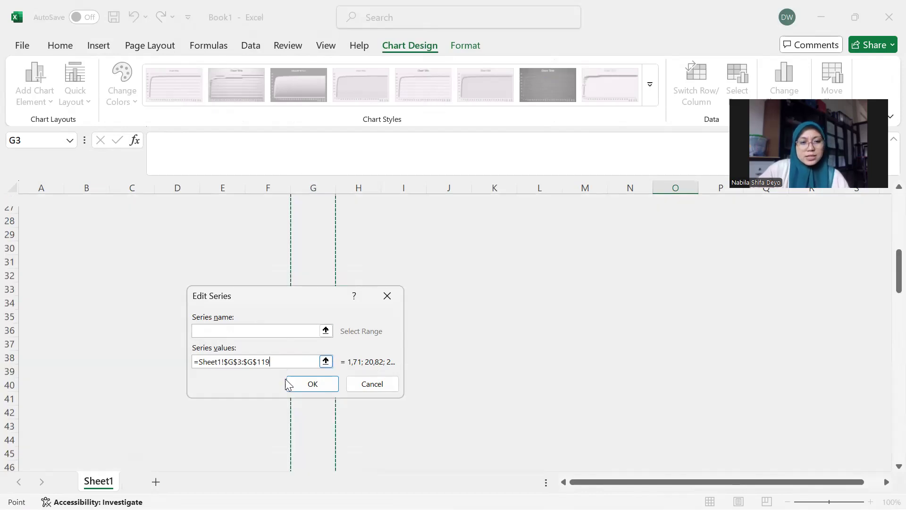
pyautogui.click(303, 385)
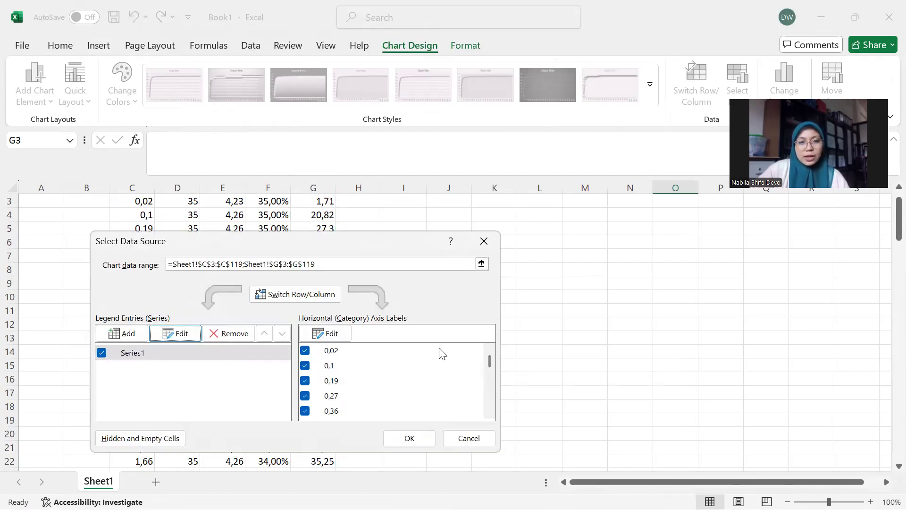
pyautogui.click(409, 438)
pyautogui.scroll(-20, 444, 359)
pyautogui.scroll(-11, 446, 355)
pyautogui.click(748, 337)
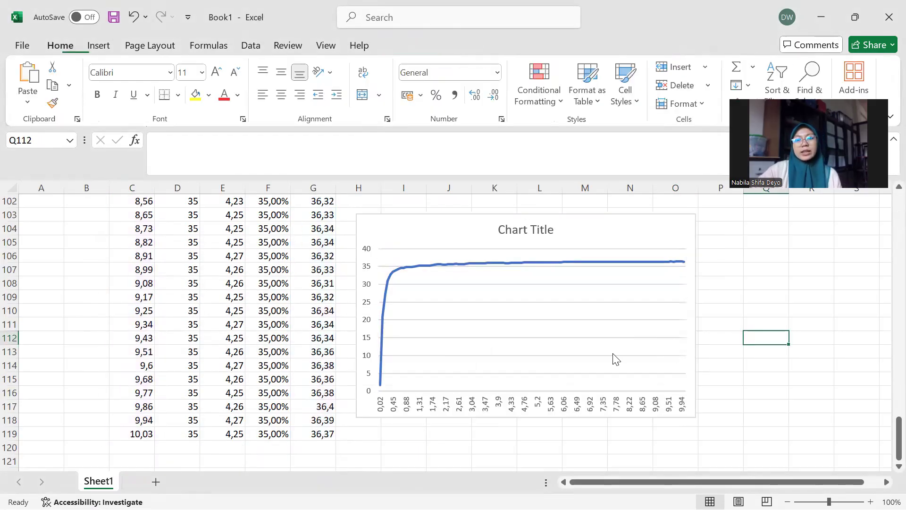
# Step: Add axis titles to the chart and name the vertical axis RPM
pyautogui.click(536, 344)
pyautogui.rightClick(536, 344)
pyautogui.press('Escape')
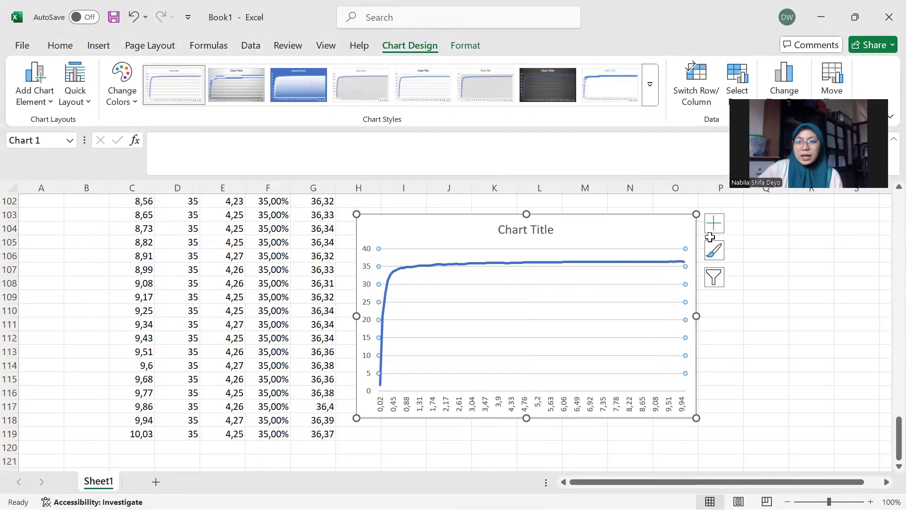
pyautogui.click(714, 227)
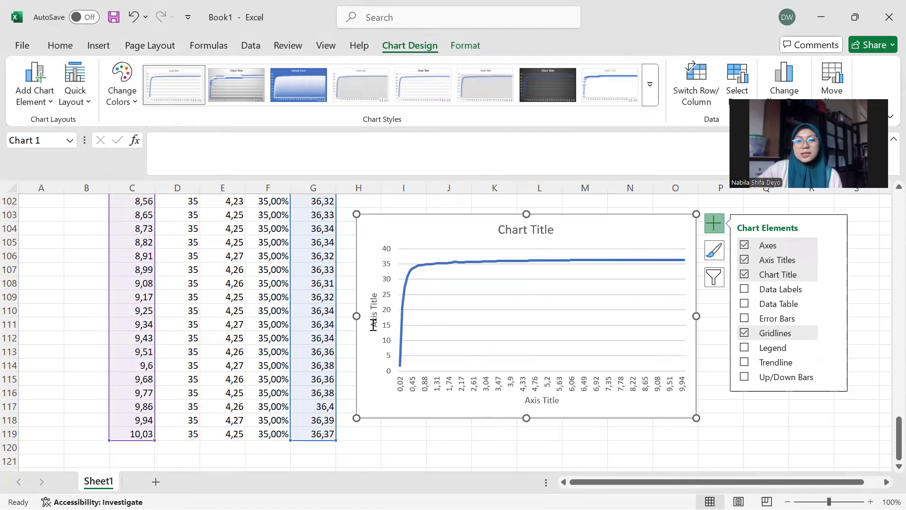
pyautogui.doubleClick(373, 325)
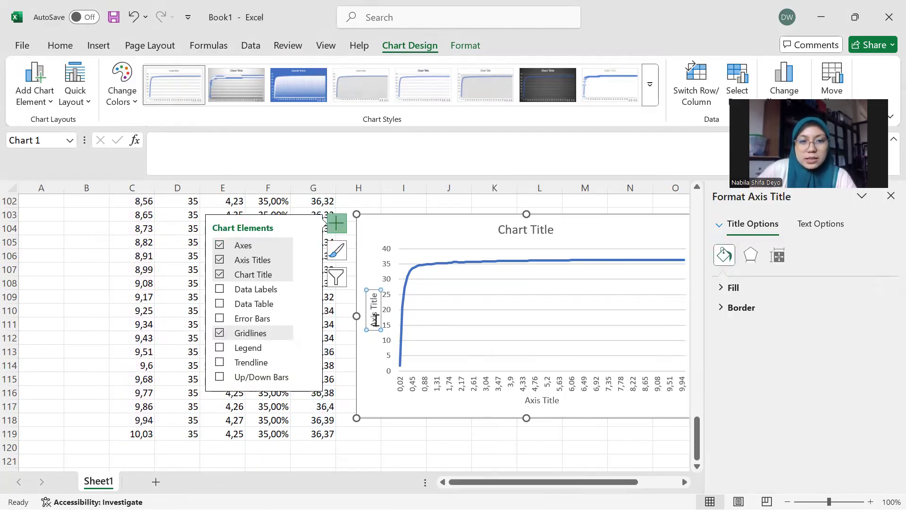
pyautogui.tripleClick(375, 320)
pyautogui.write('RPM')
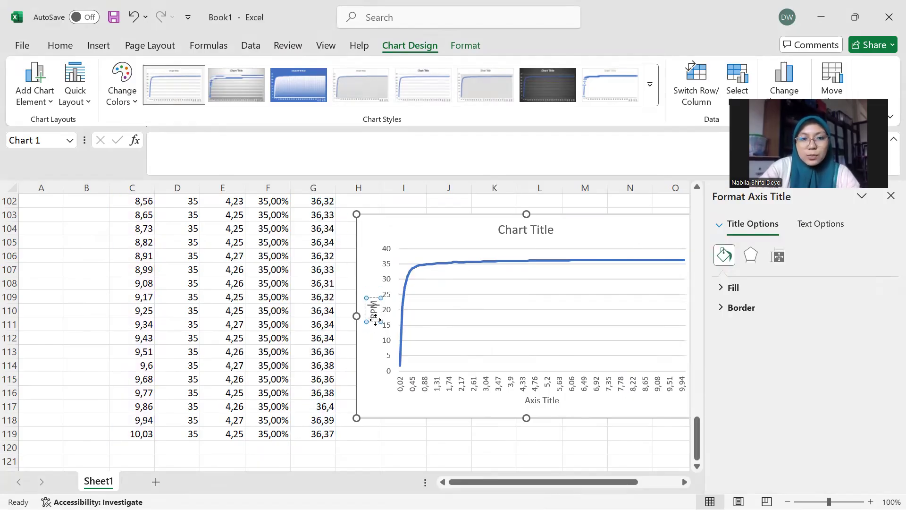
# Step: Name the chart's horizontal axis Waktu (t)
pyautogui.click(529, 404)
pyautogui.click(529, 404)
pyautogui.tripleClick(529, 404)
pyautogui.press('BackSpace')
pyautogui.write('Waktu (t')
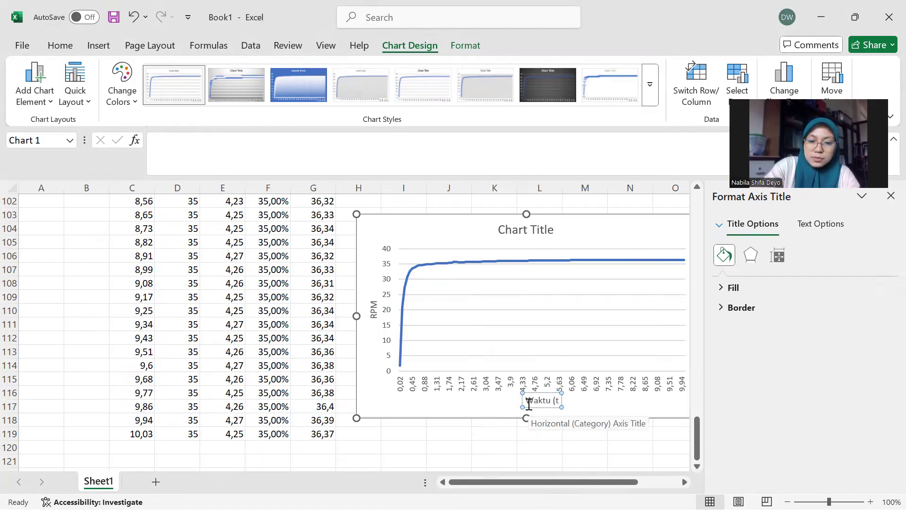
pyautogui.write(')')
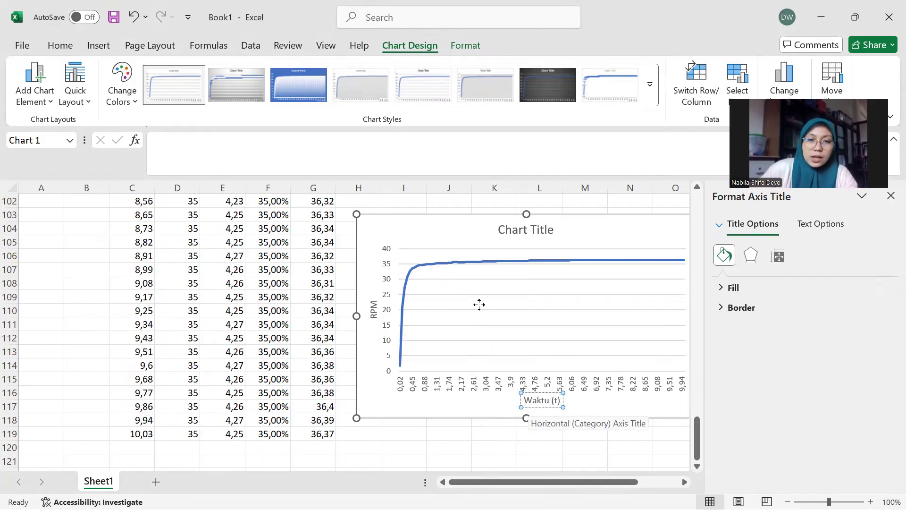
pyautogui.click(529, 230)
pyautogui.click(554, 400)
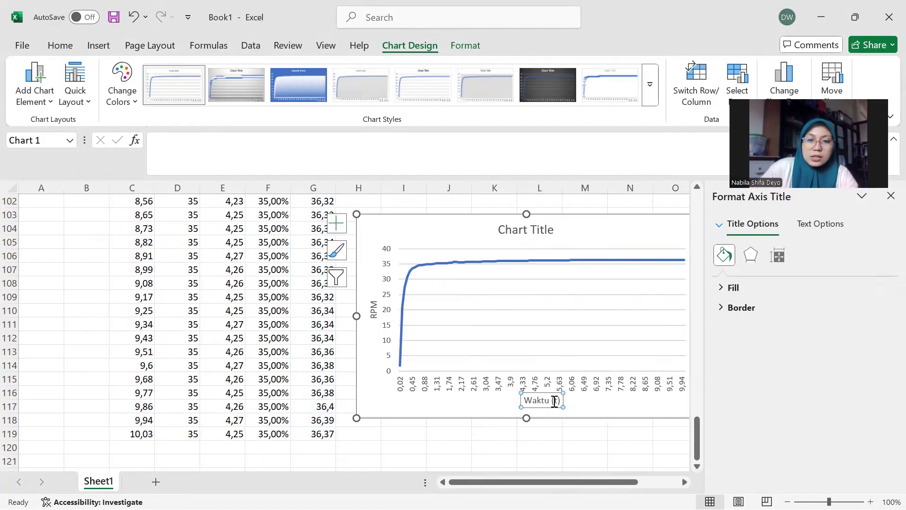
pyautogui.click(555, 400)
pyautogui.click(570, 398)
# Step: Change the chart title to "Grafik Hubungan RPM terhadap Waktu" and close the title formatting options
pyautogui.click(530, 232)
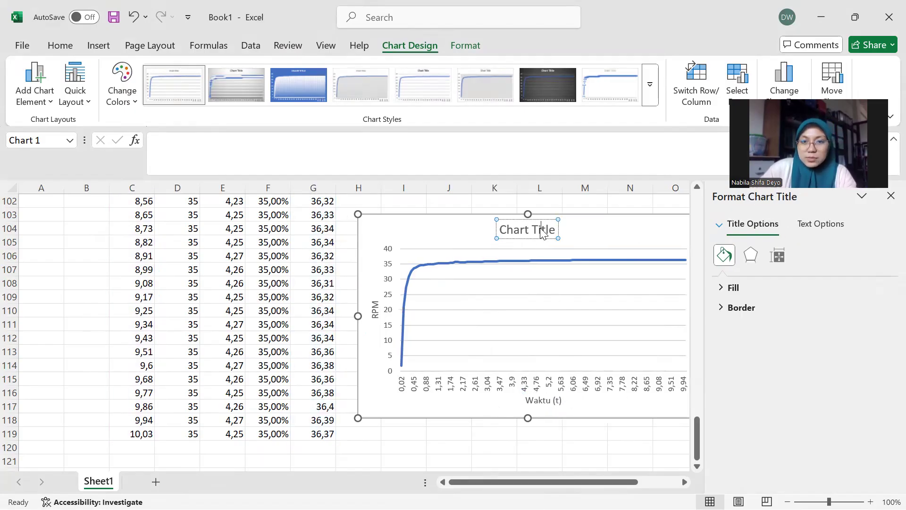
pyautogui.tripleClick(538, 228)
pyautogui.write('G')
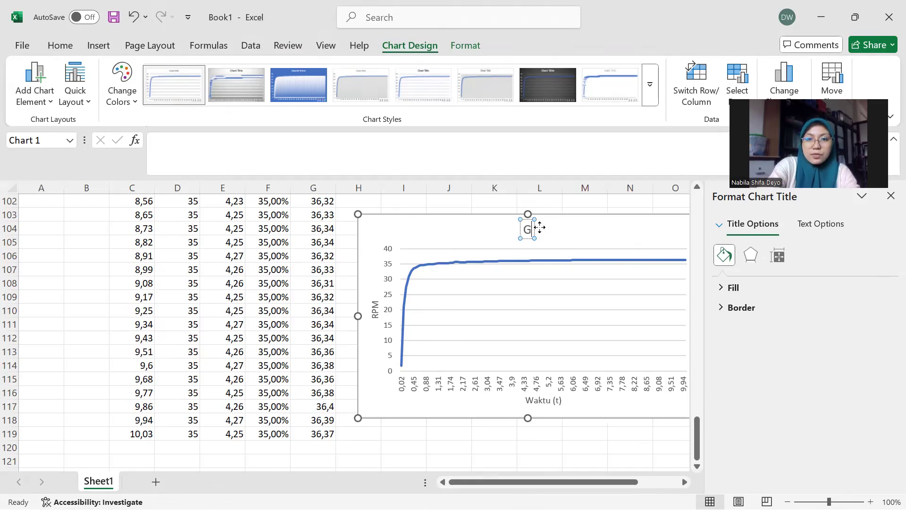
pyautogui.write('rafik Hubungan RP')
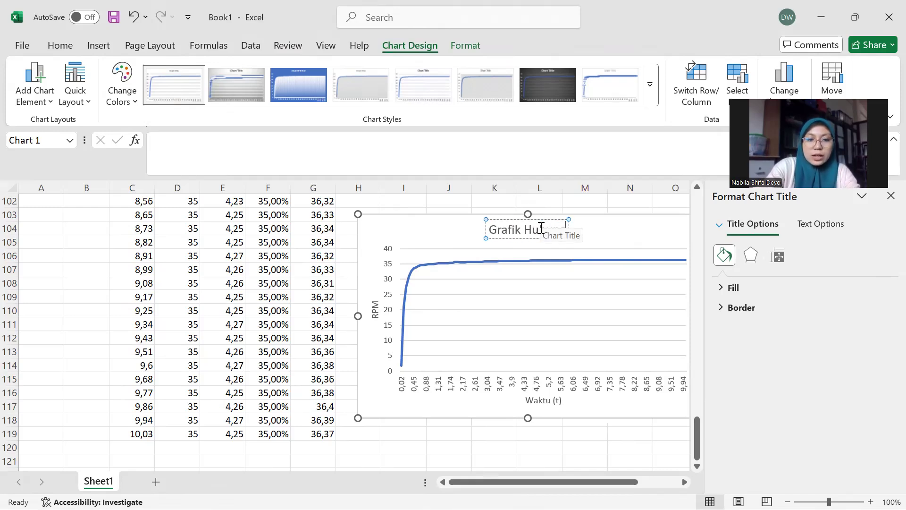
pyautogui.write('M Terj')
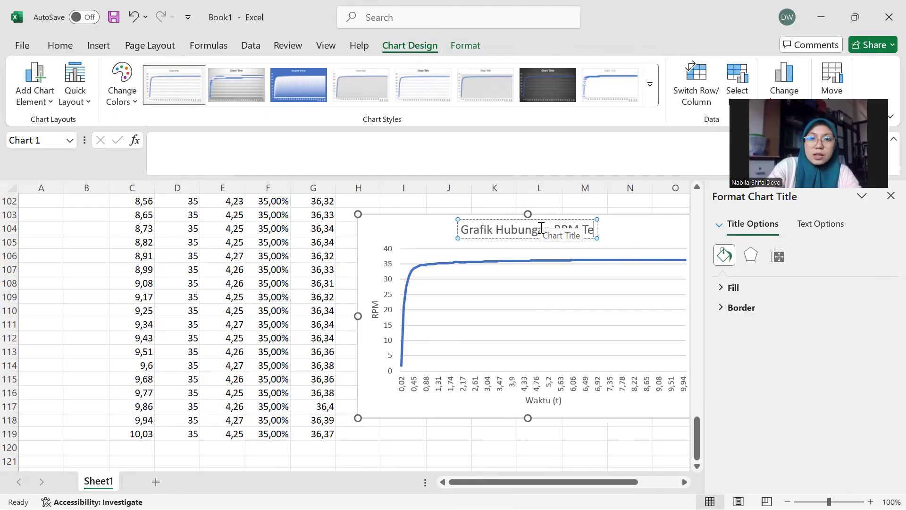
pyautogui.press('BackSpace')
pyautogui.press('BackSpace')
pyautogui.press('BackSpace')
pyautogui.press('BackSpace')
pyautogui.write('terh')
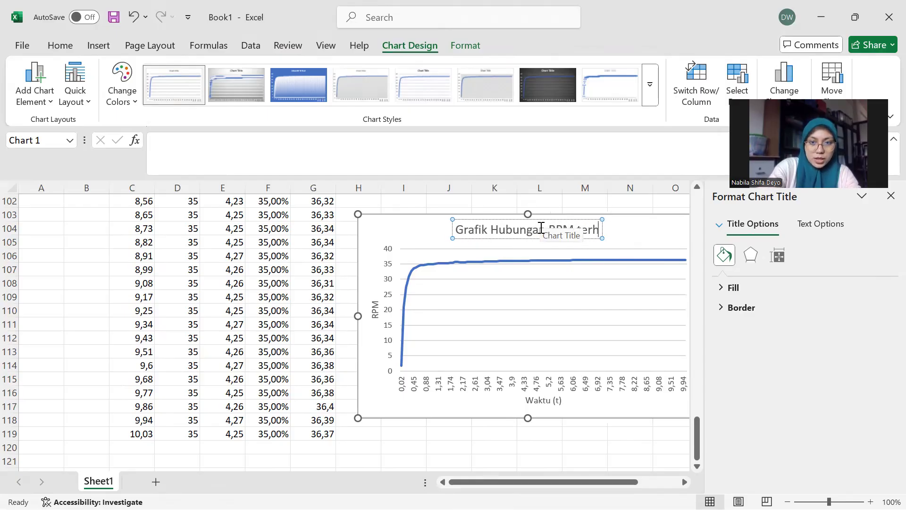
pyautogui.write('adap Waktu')
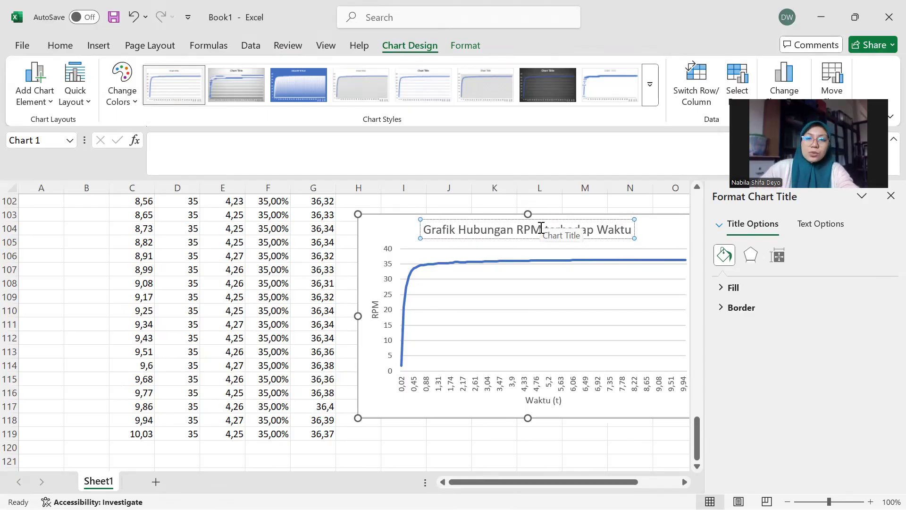
pyautogui.click(518, 441)
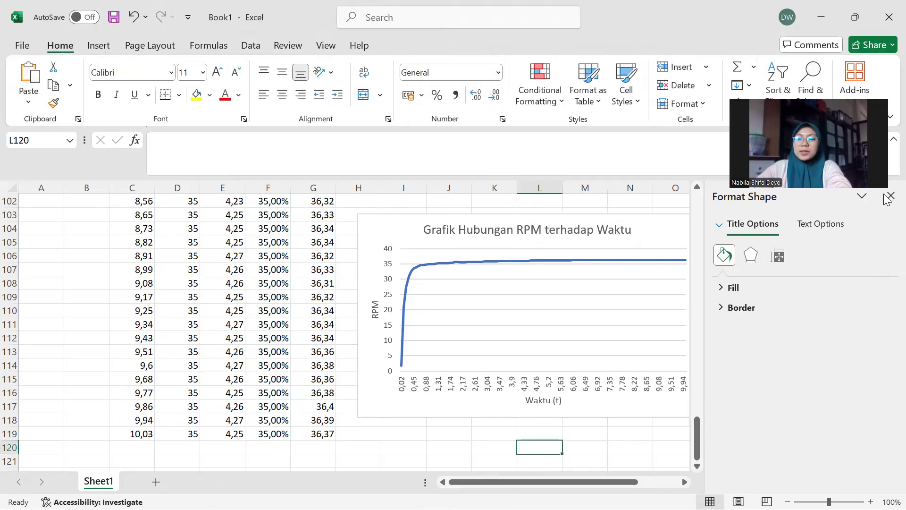
pyautogui.click(891, 195)
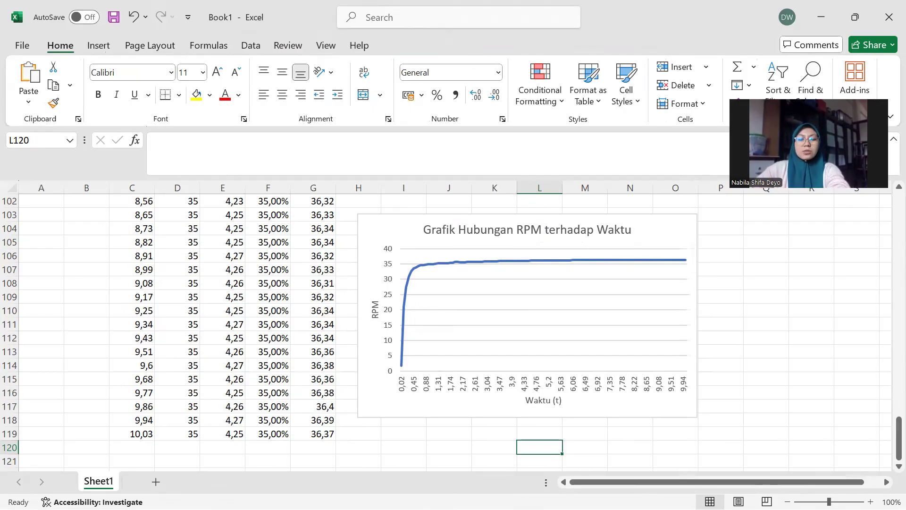
# Step: Switch to MATLAB and examine the setpoint and tm placeholders in the M1_P2_PrakSisken2025.m script
pyautogui.press('super')
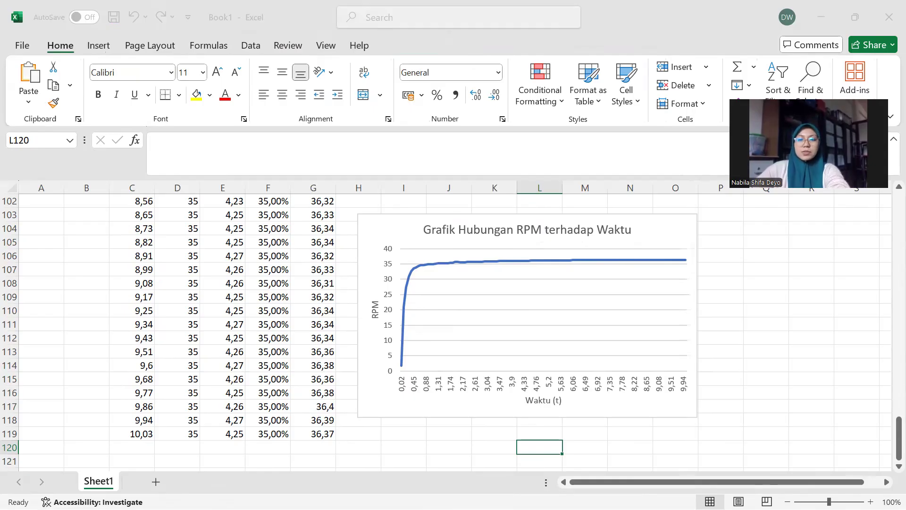
pyautogui.click(532, 493)
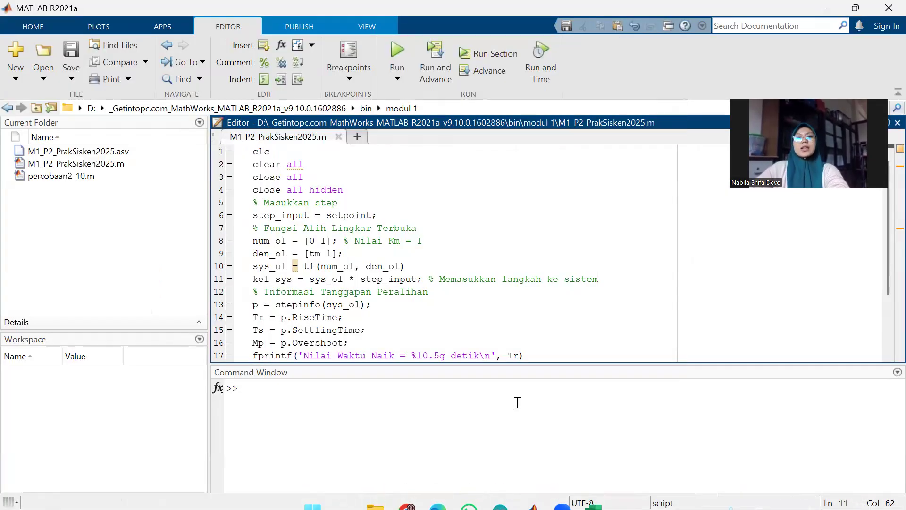
pyautogui.click(446, 218)
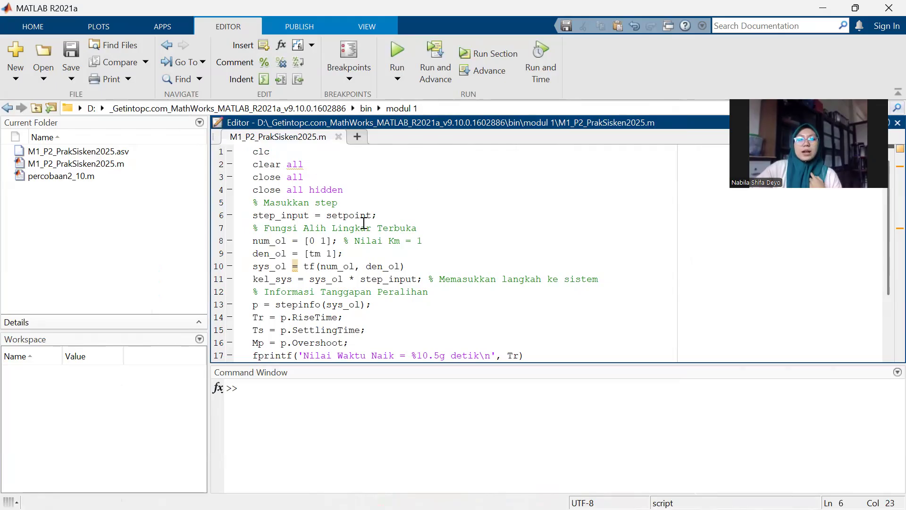
pyautogui.moveTo(371, 215); pyautogui.dragTo(333, 220)
pyautogui.moveTo(335, 293); pyautogui.dragTo(316, 255)
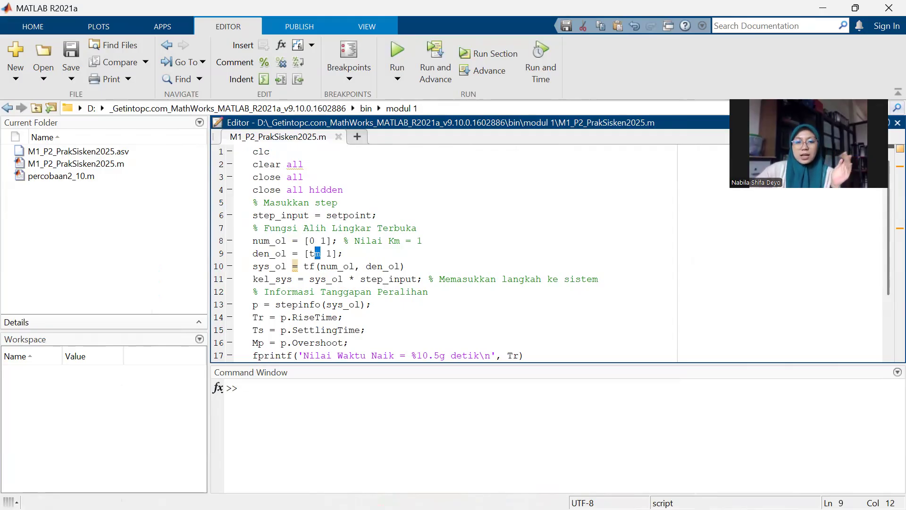
# Step: Switch to the Excel workbook and check the Setpoint column at the start of the data table
pyautogui.press('super')
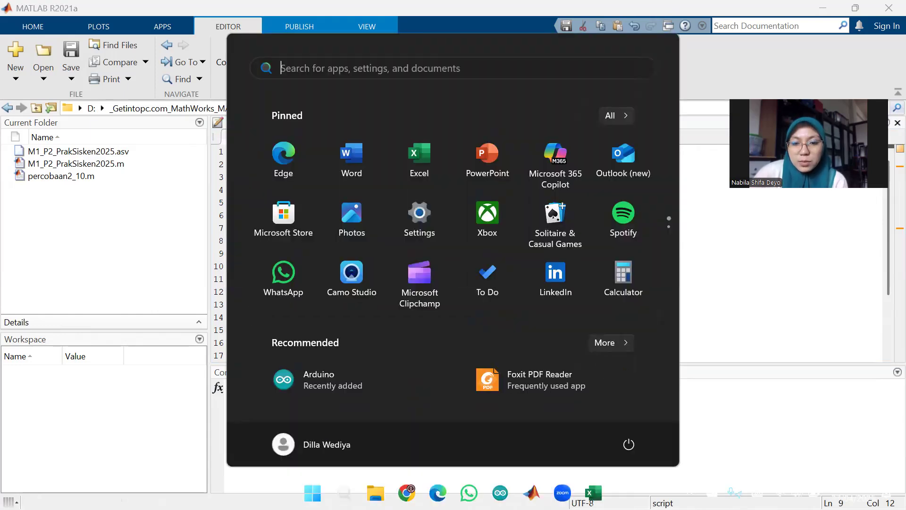
pyautogui.click(593, 492)
pyautogui.scroll(20, 168, 303)
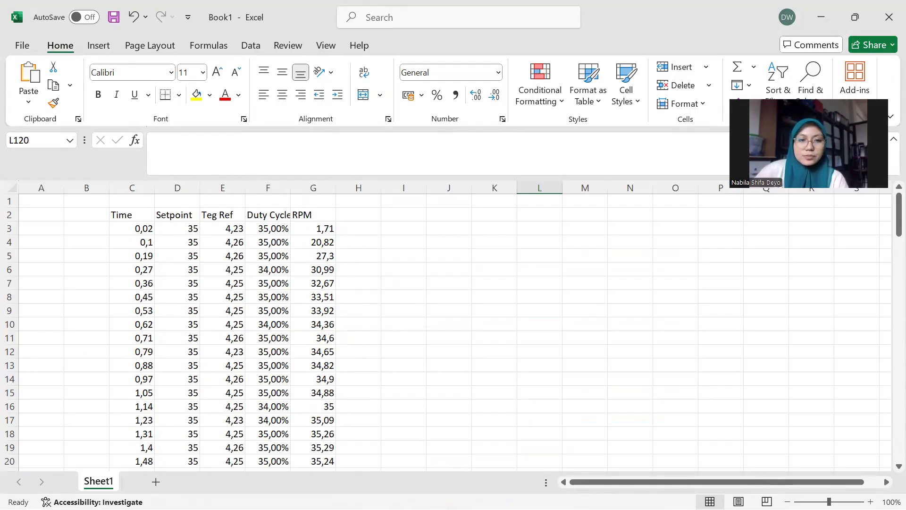
# Step: Switch back to MATLAB and replace the setpoint placeholder so that step_input on line 6 equals 35
pyautogui.press('super')
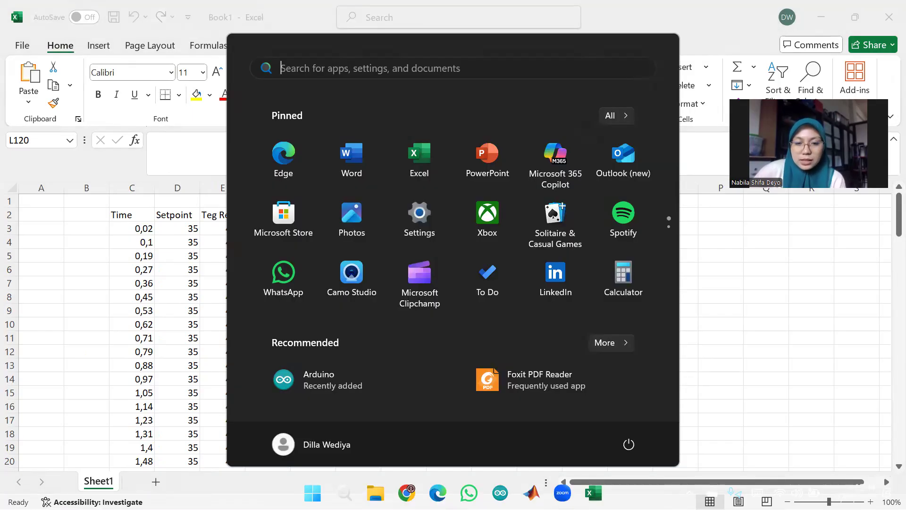
pyautogui.click(531, 493)
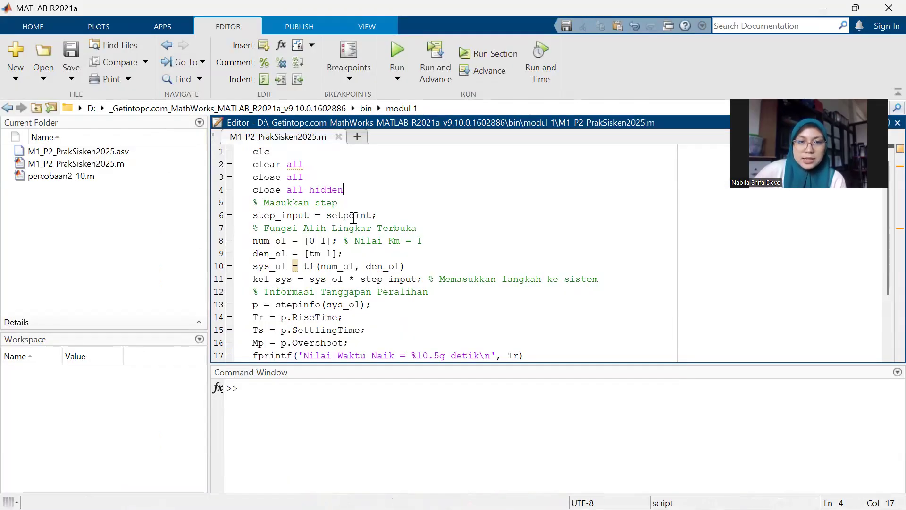
pyautogui.moveTo(372, 215); pyautogui.dragTo(329, 222)
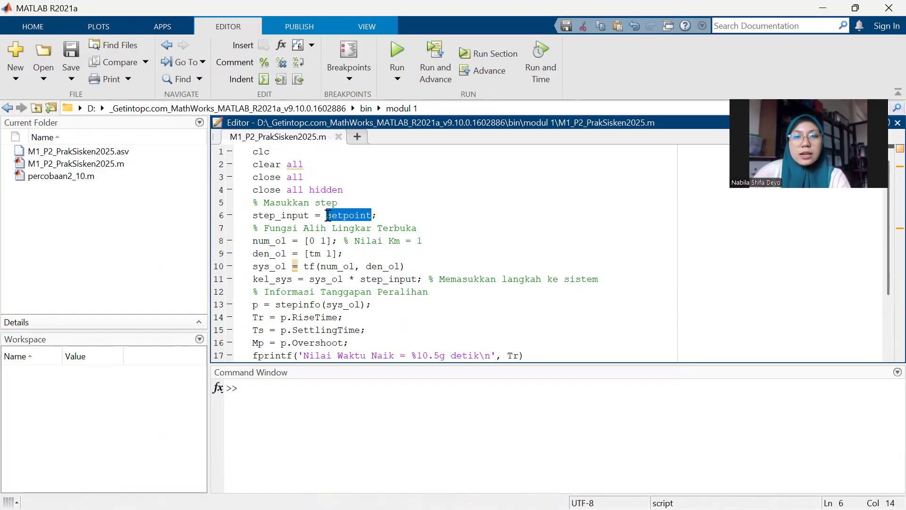
pyautogui.write('35')
# Step: Replace the tm placeholder in den_ol on line 9 with 0.19 and run the script to plot the response
pyautogui.click(371, 266)
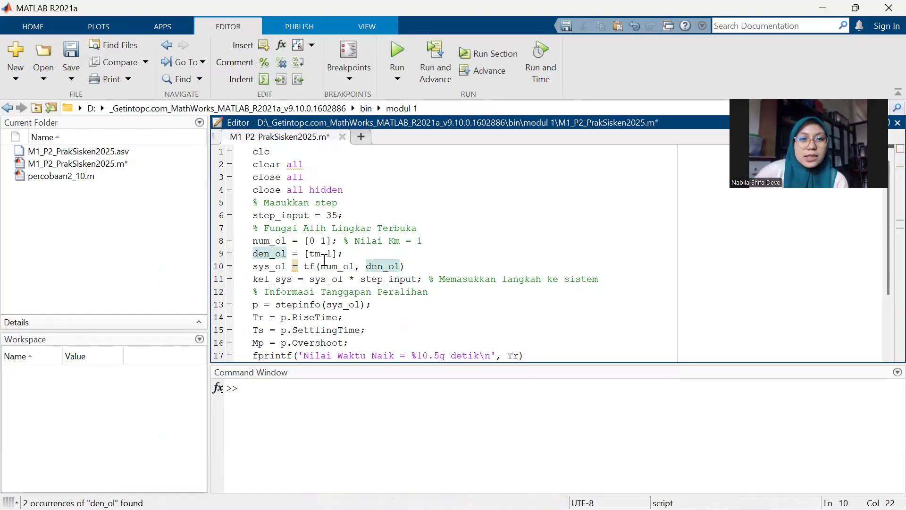
pyautogui.moveTo(314, 260); pyautogui.dragTo(320, 265)
pyautogui.click(405, 265)
pyautogui.click(323, 256)
pyautogui.press('BackSpace')
pyautogui.press('BackSpace')
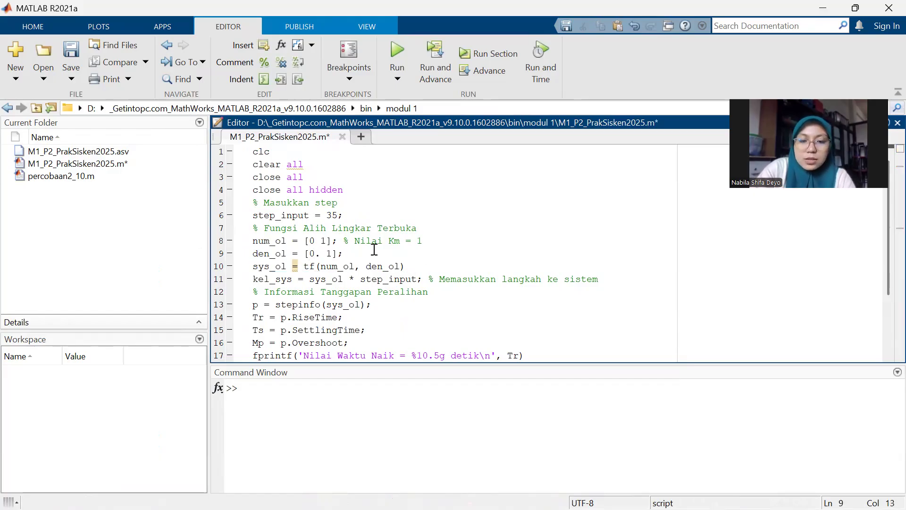
pyautogui.click(402, 53)
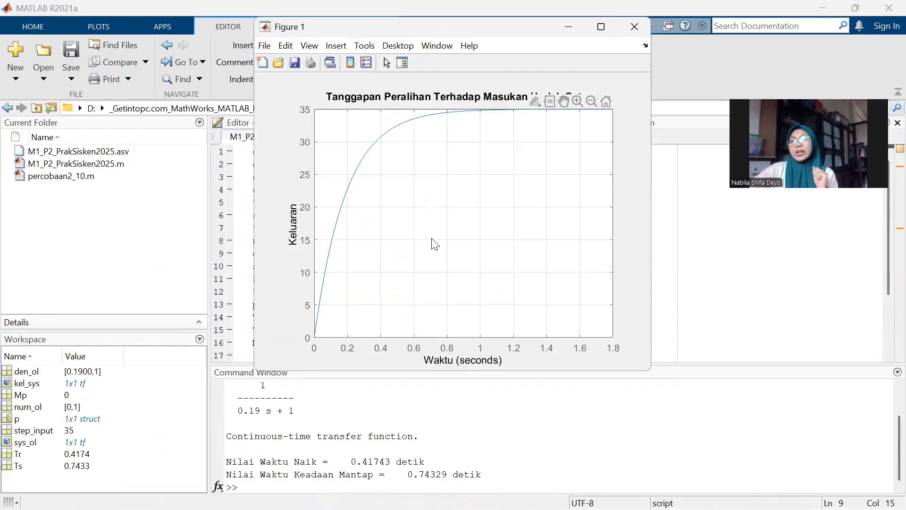
# Step: Show the settling time, rise time and steady state characteristics on the step response plot
pyautogui.rightClick(481, 196)
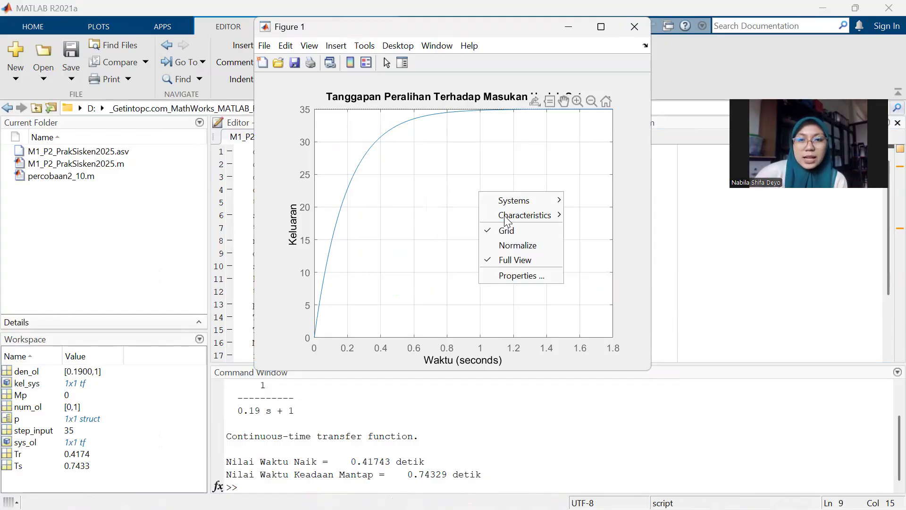
pyautogui.click(432, 215)
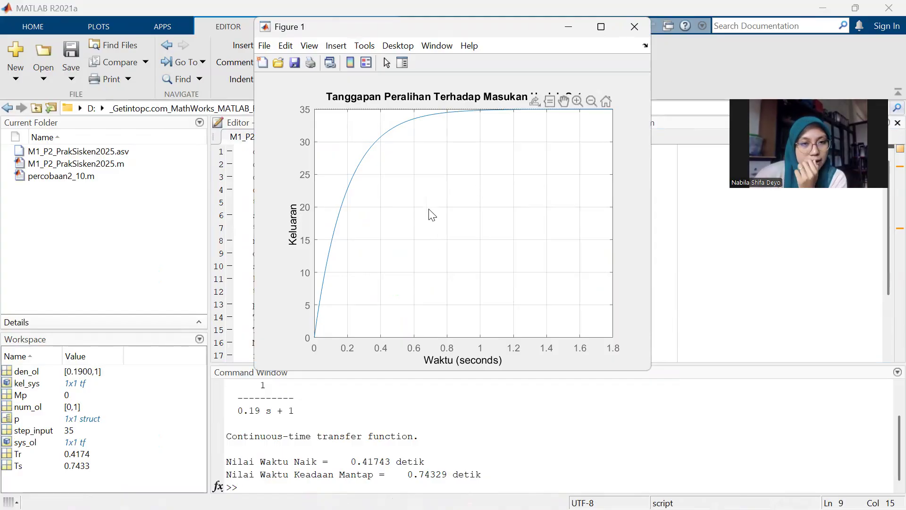
pyautogui.rightClick(430, 209)
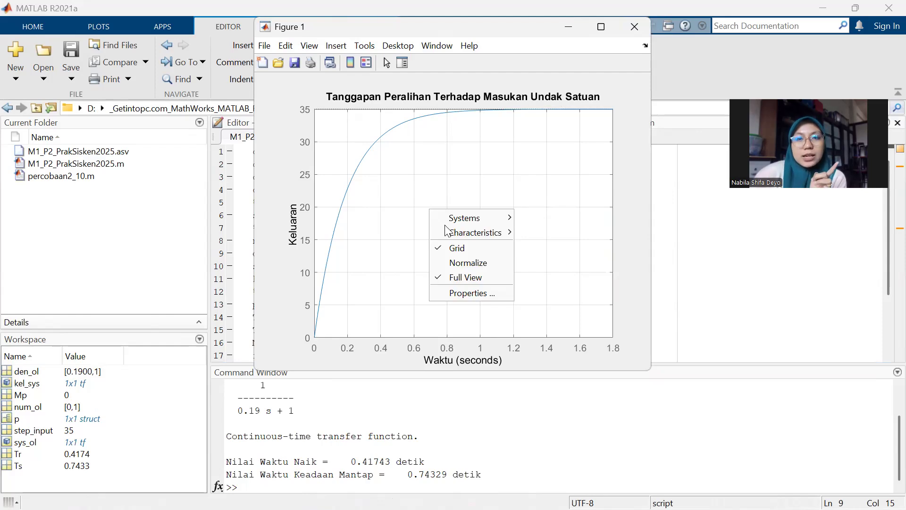
pyautogui.moveTo(508, 232)
pyautogui.click(559, 248)
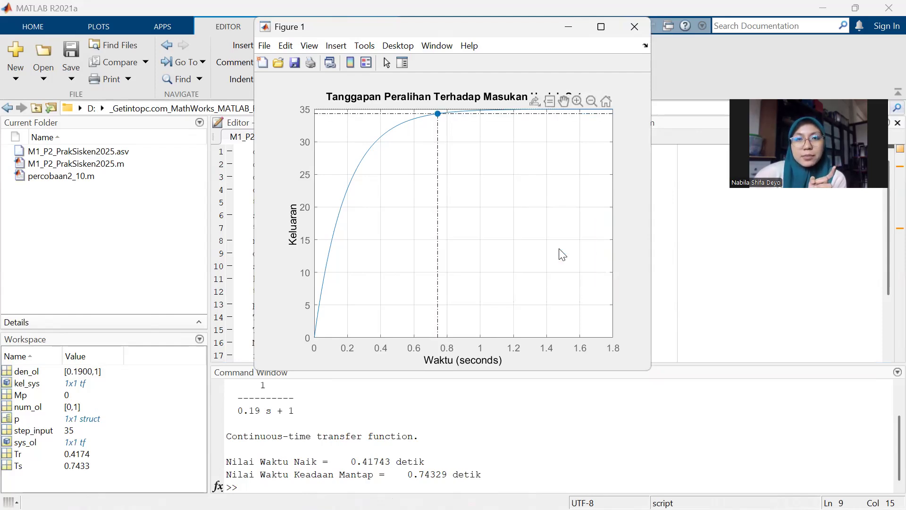
pyautogui.rightClick(491, 226)
pyautogui.click(590, 269)
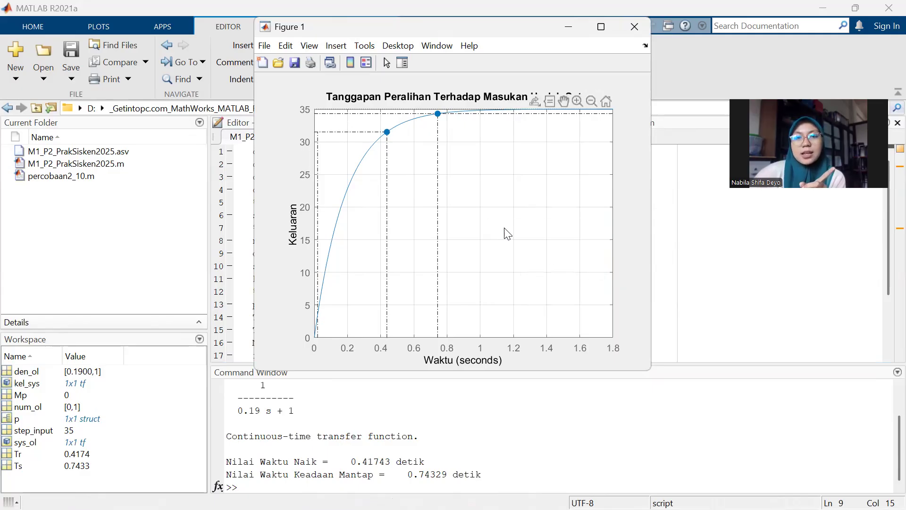
pyautogui.rightClick(504, 227)
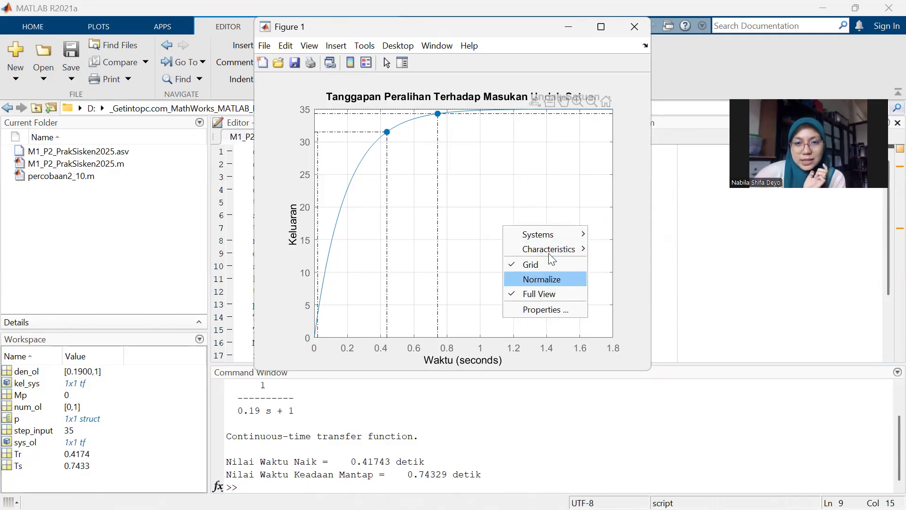
pyautogui.moveTo(557, 249)
pyautogui.click(617, 290)
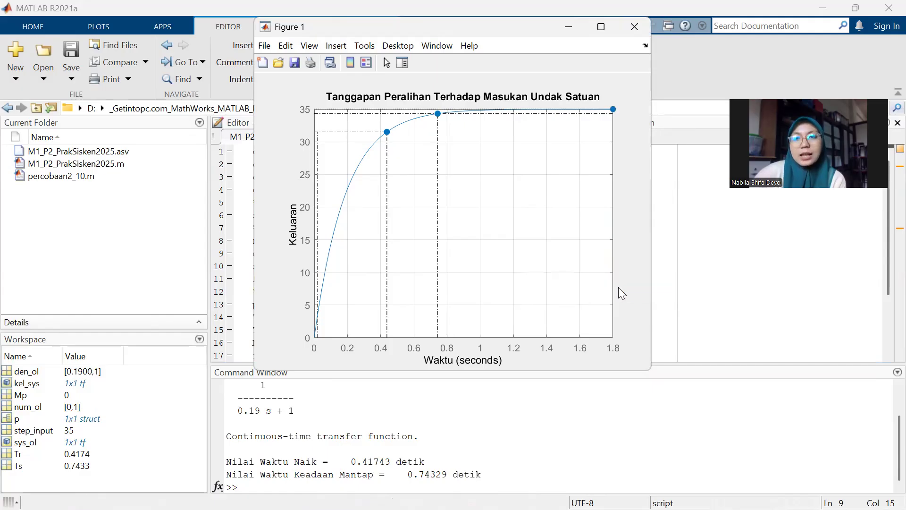
# Step: Try to keep the rise time data tip on the plot by setting its font size to 6
pyautogui.rightClick(399, 139)
pyautogui.moveTo(459, 154)
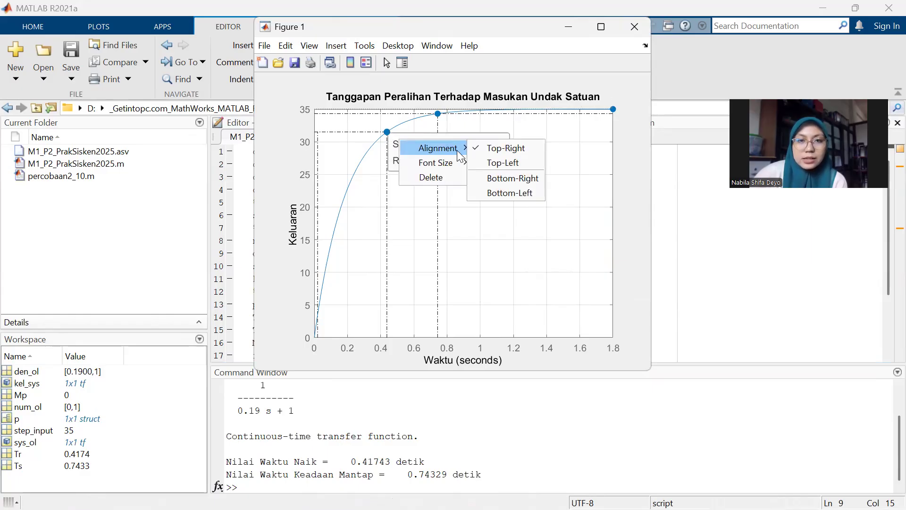
pyautogui.click(446, 124)
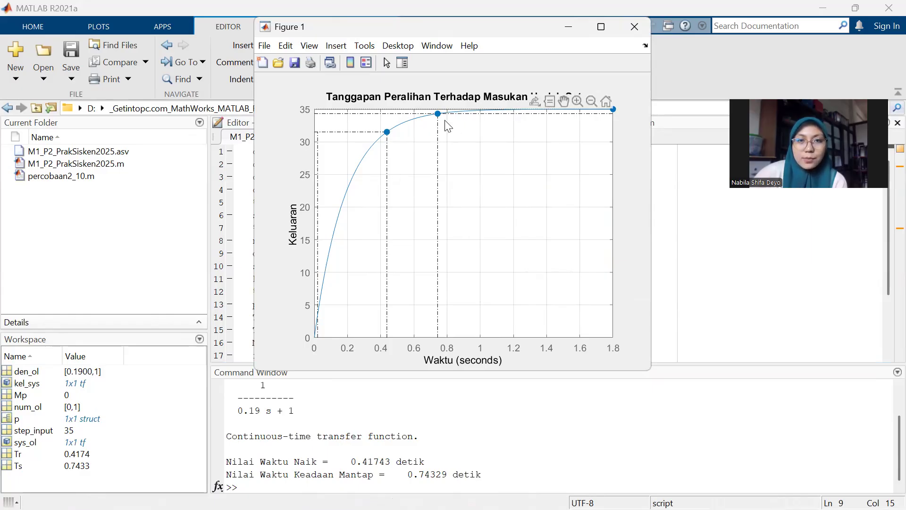
pyautogui.rightClick(403, 140)
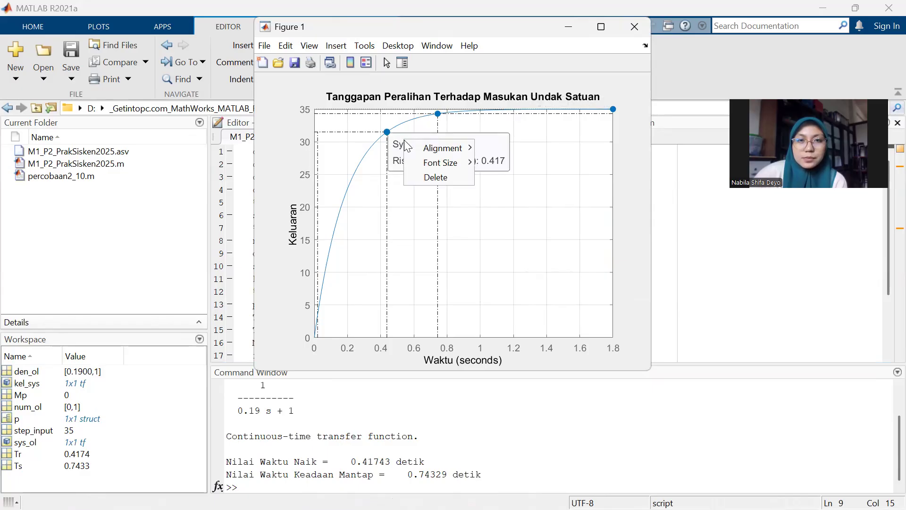
pyautogui.moveTo(449, 164)
pyautogui.click(479, 164)
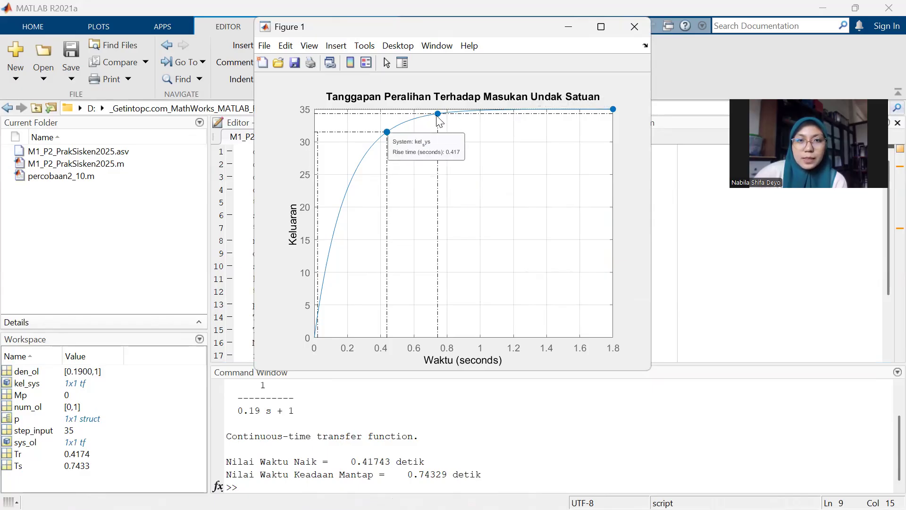
pyautogui.rightClick(406, 142)
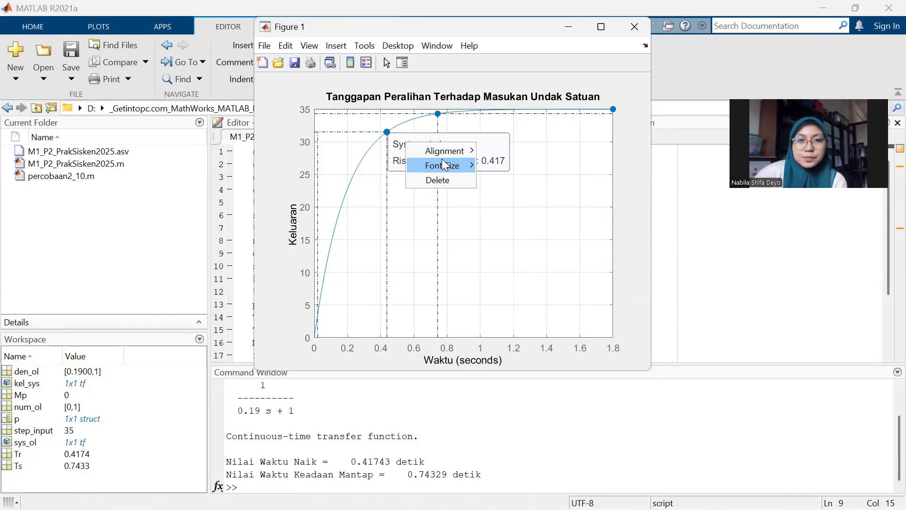
pyautogui.moveTo(462, 169)
pyautogui.click(493, 165)
# Step: Pin the settling time and rise time data tips at font size 6, with the rise time tip left of its marker
pyautogui.moveTo(437, 113)
pyautogui.rightClick(437, 114)
pyautogui.moveTo(483, 138)
pyautogui.click(521, 143)
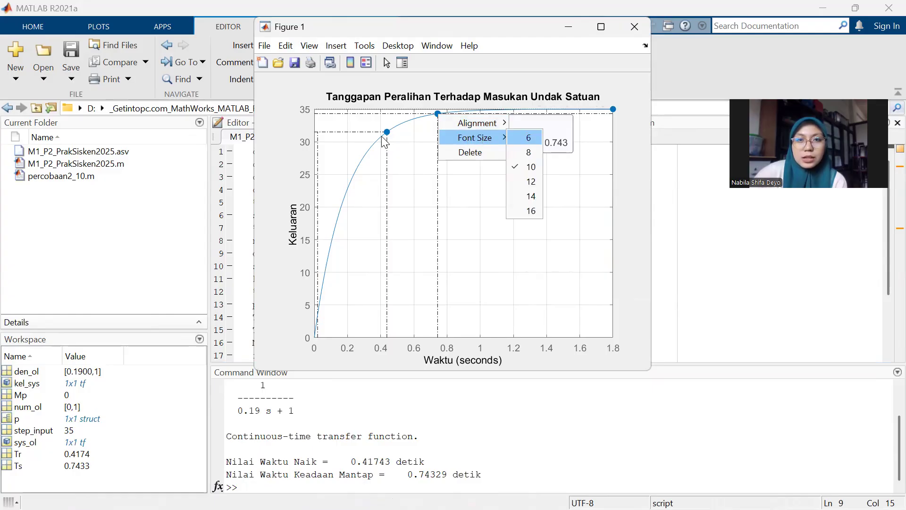
pyautogui.rightClick(387, 133)
pyautogui.moveTo(439, 155)
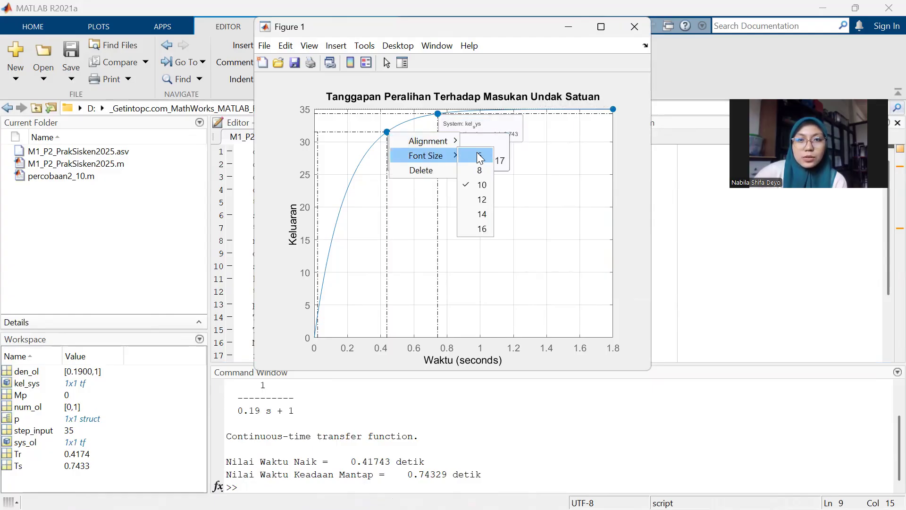
pyautogui.click(478, 156)
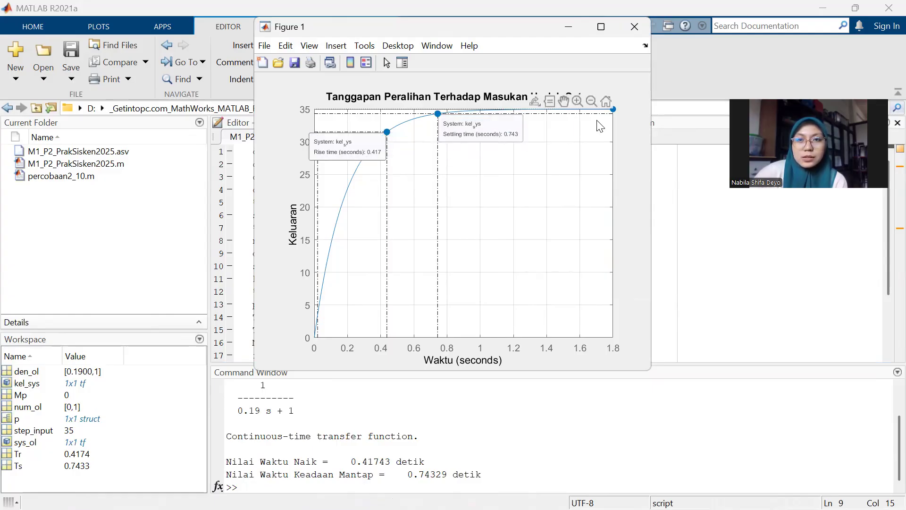
# Step: Pin the final value data tip at the end of the response curve with font size 6
pyautogui.rightClick(612, 109)
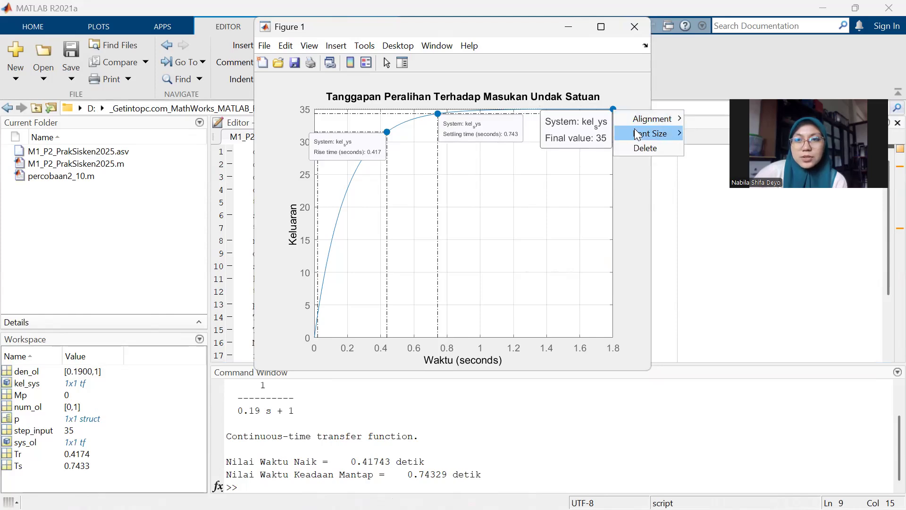
pyautogui.moveTo(661, 134)
pyautogui.click(691, 136)
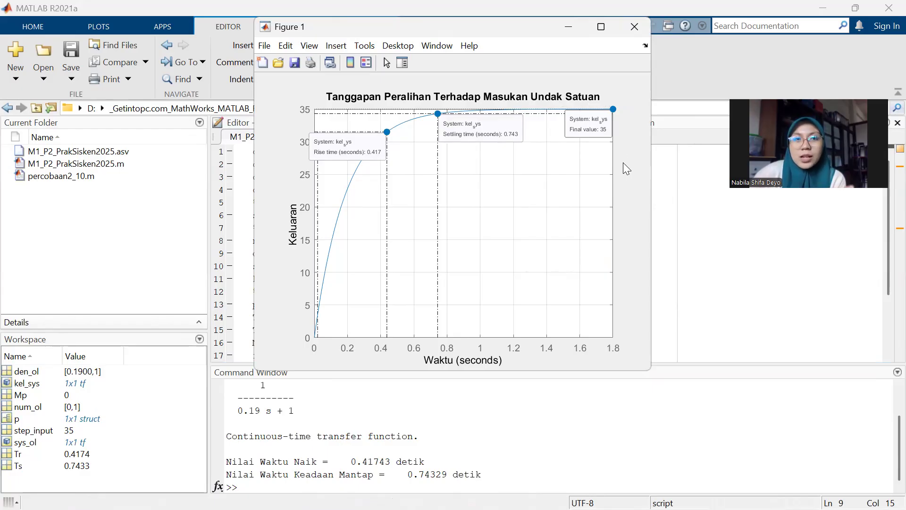
# Step: Copy the annotated response figure to the clipboard and open Microsoft Word
pyautogui.click(286, 45)
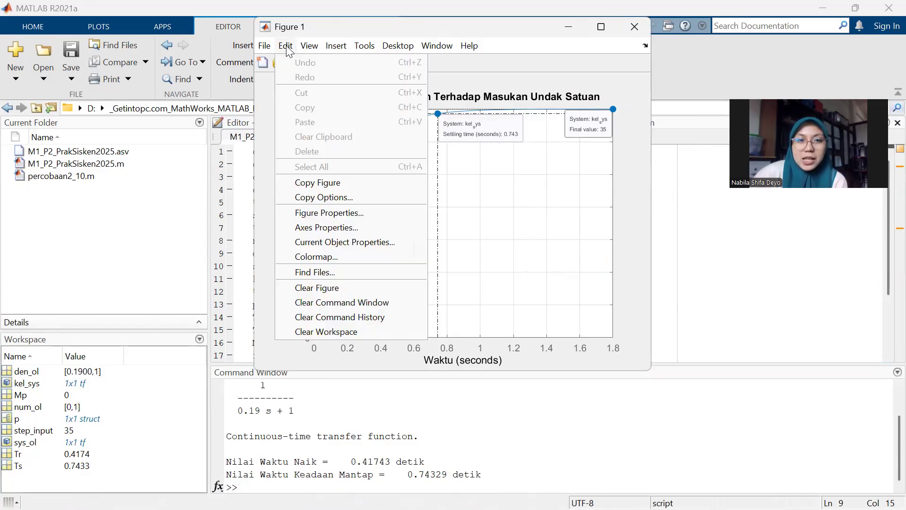
pyautogui.click(348, 183)
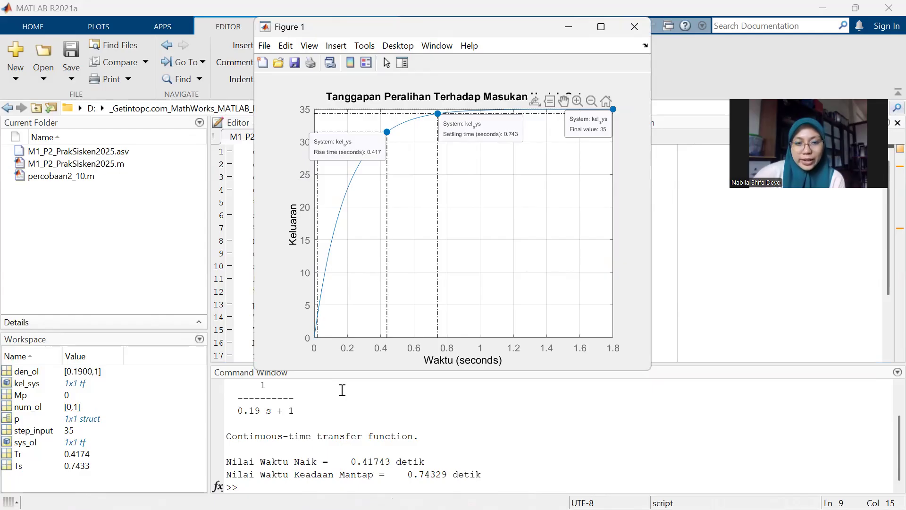
pyautogui.click(312, 492)
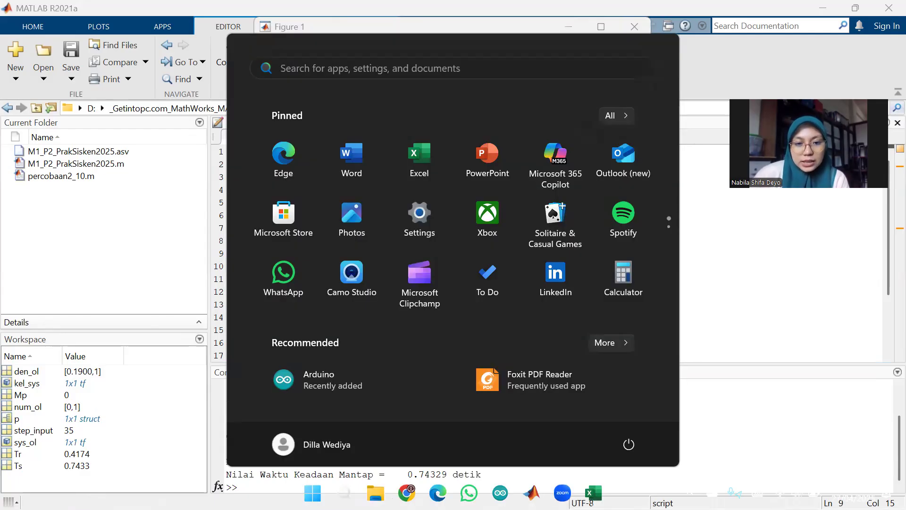
pyautogui.click(351, 161)
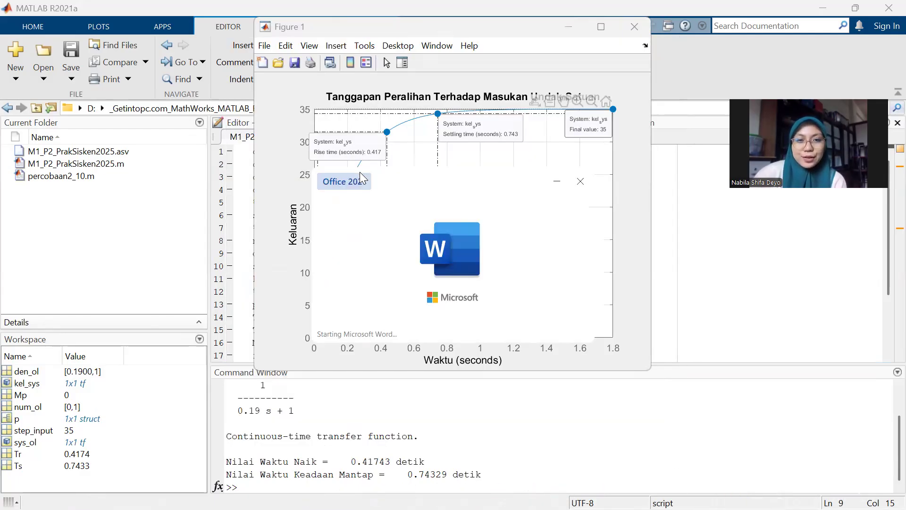